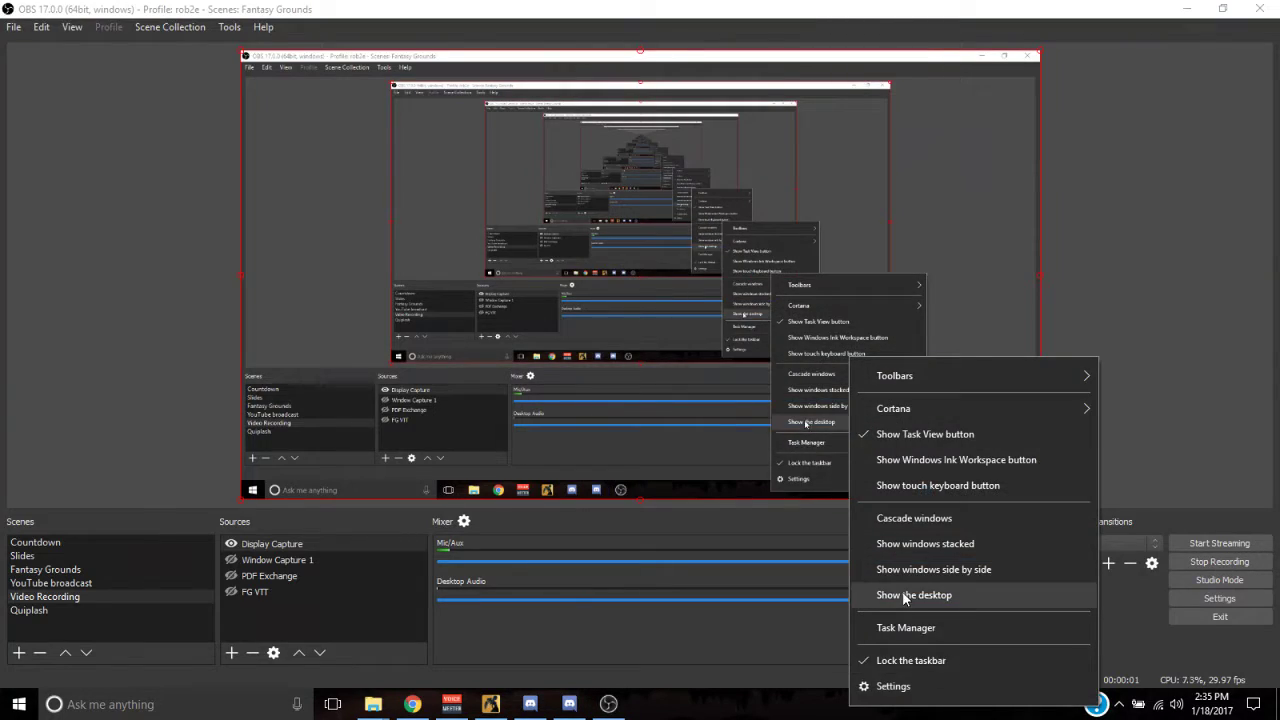
Minimise every open window so the desktop shows, leaving Windows Media Player to open
click(906, 596)
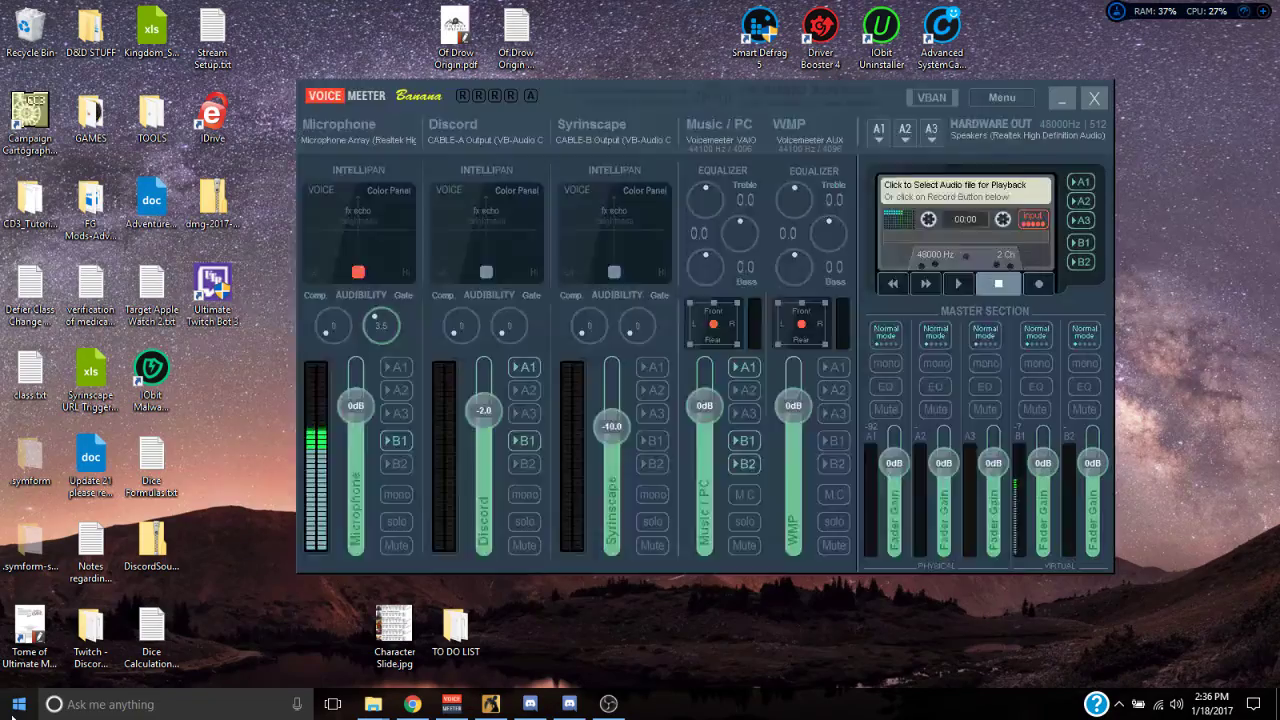
click(18, 704)
Set the Speakers device in Options > Devices to output through VoiceMeeter Aux Input, and confirm
click(962, 425)
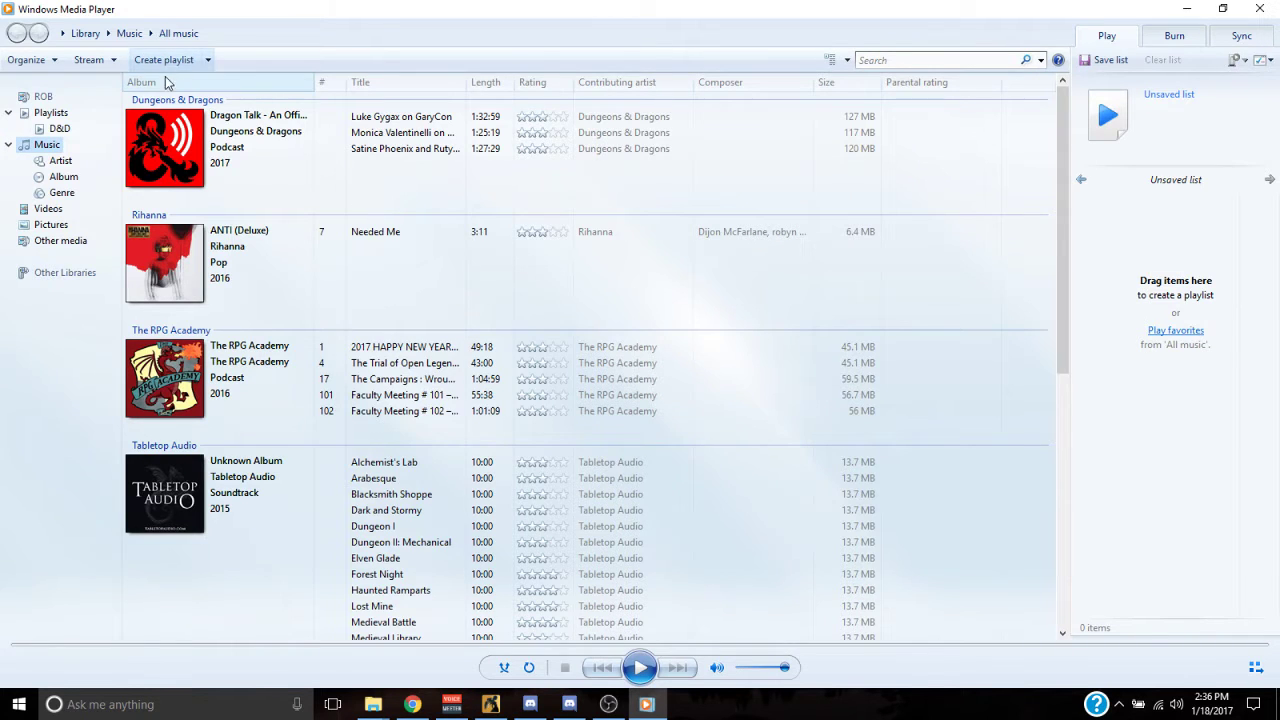
click(30, 61)
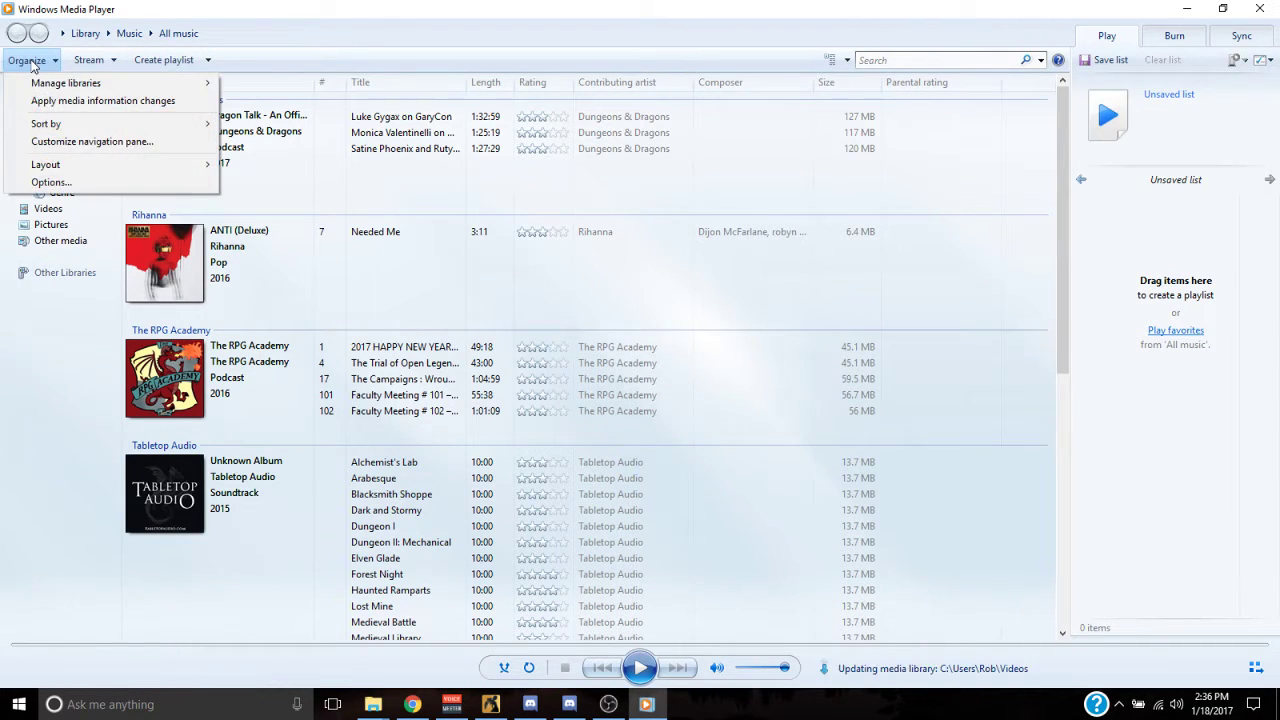
click(55, 184)
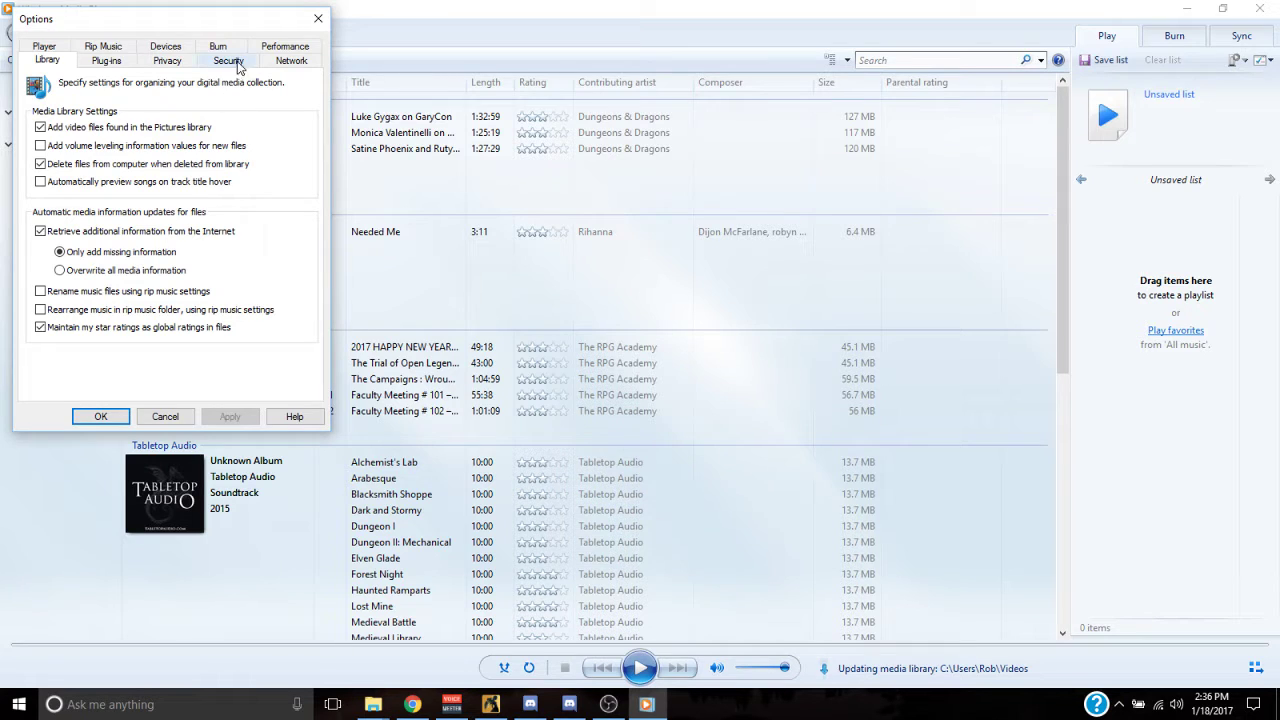
click(170, 50)
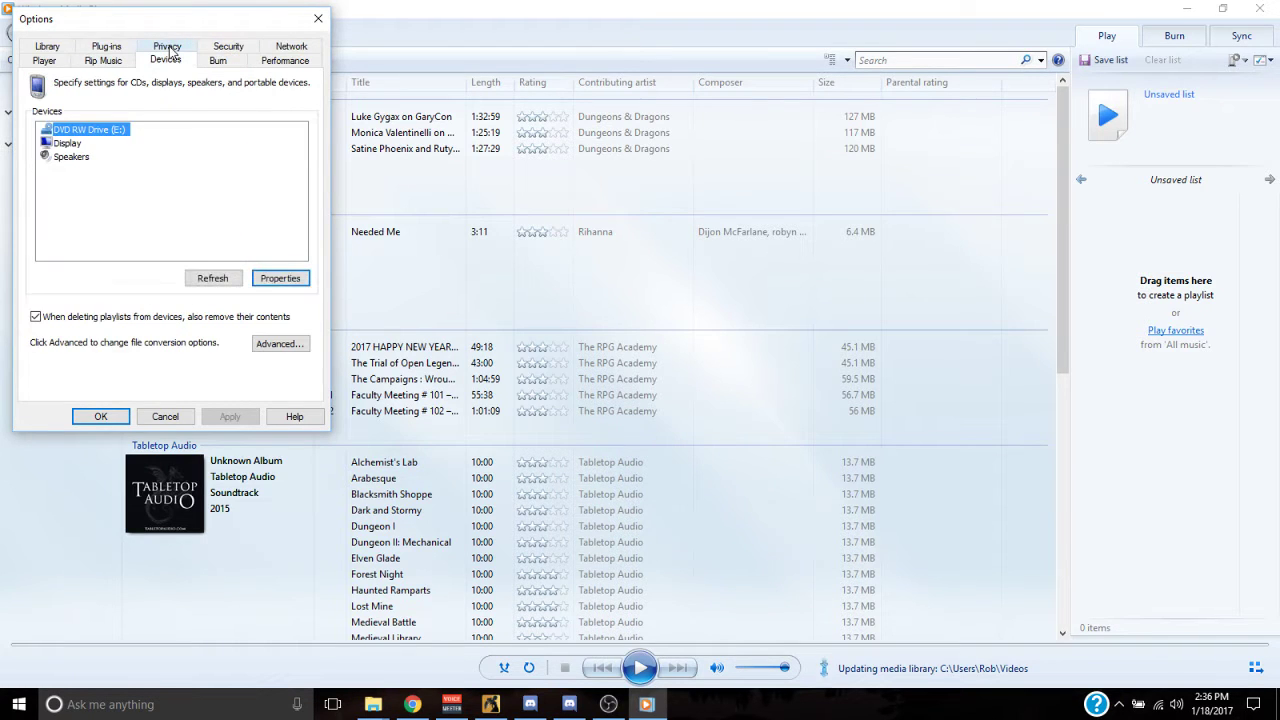
click(72, 158)
click(276, 286)
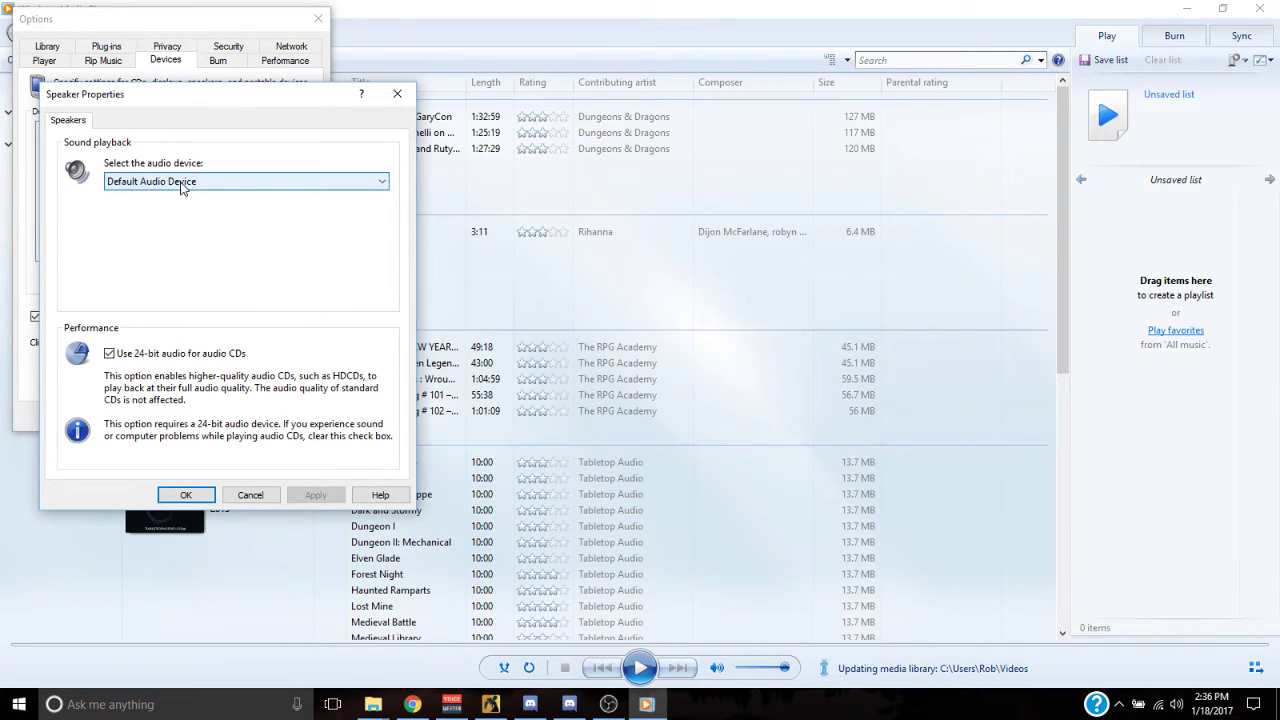
click(182, 186)
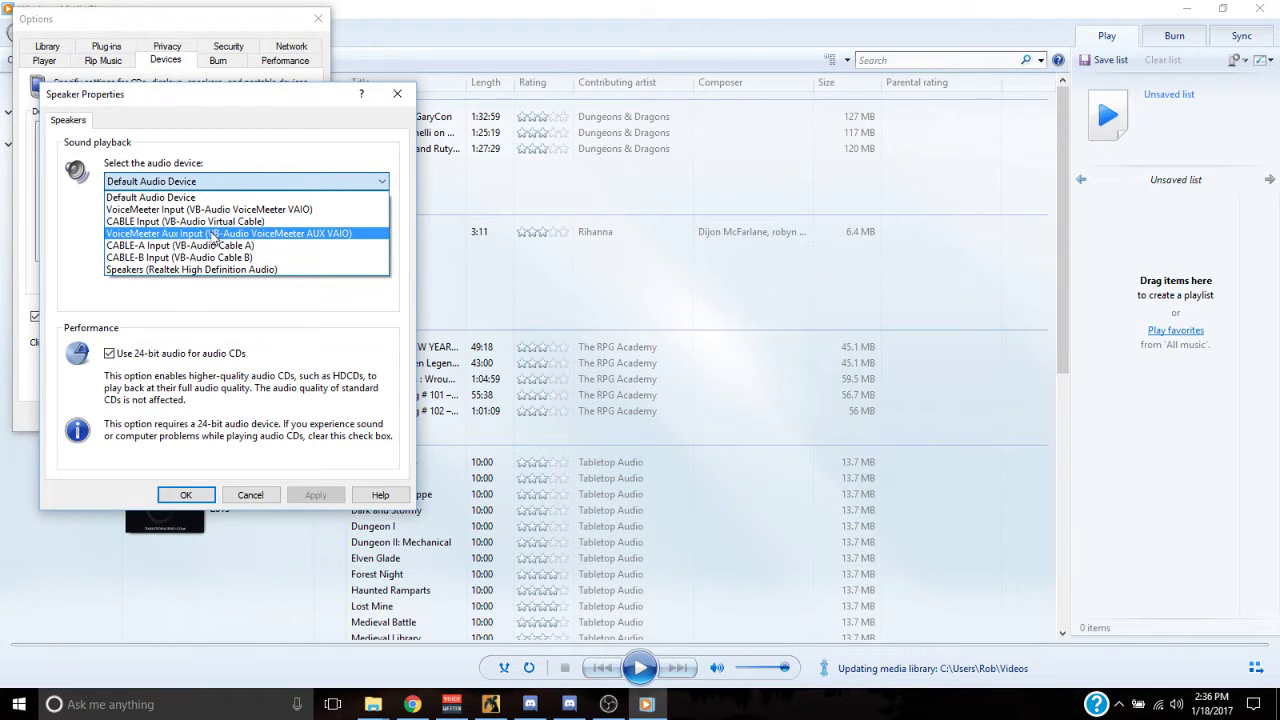
click(161, 235)
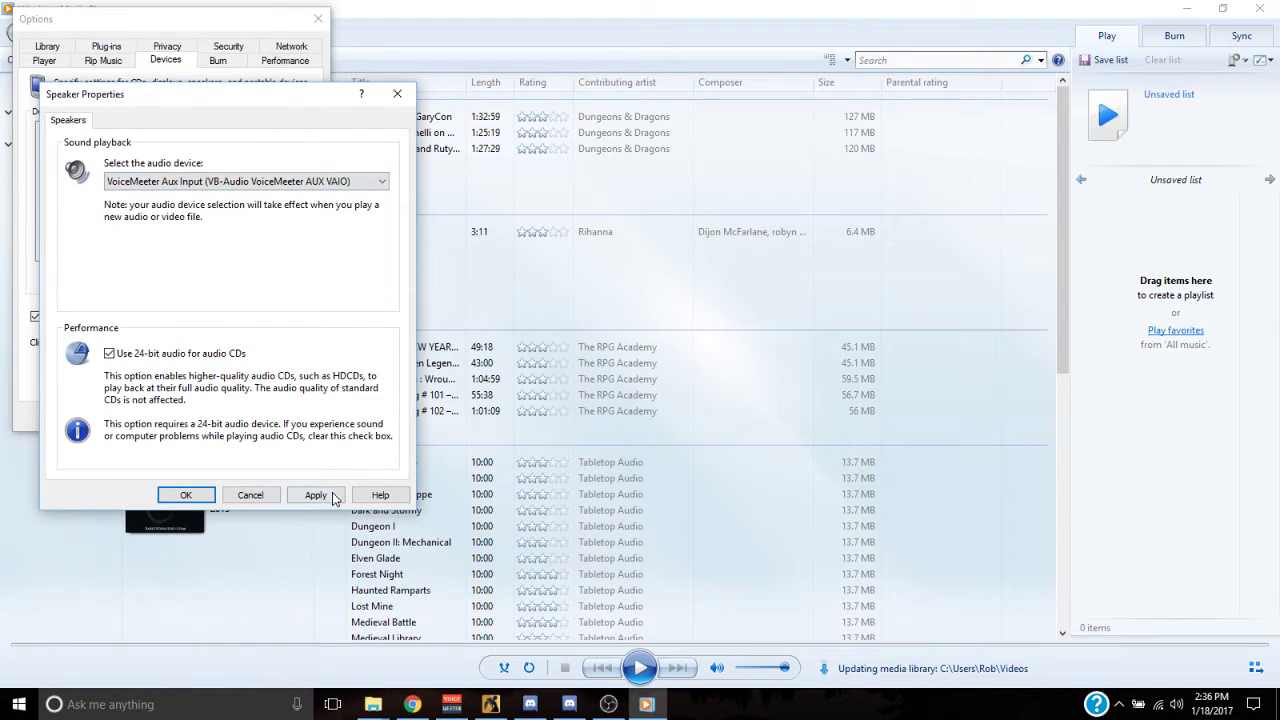
click(315, 495)
click(185, 495)
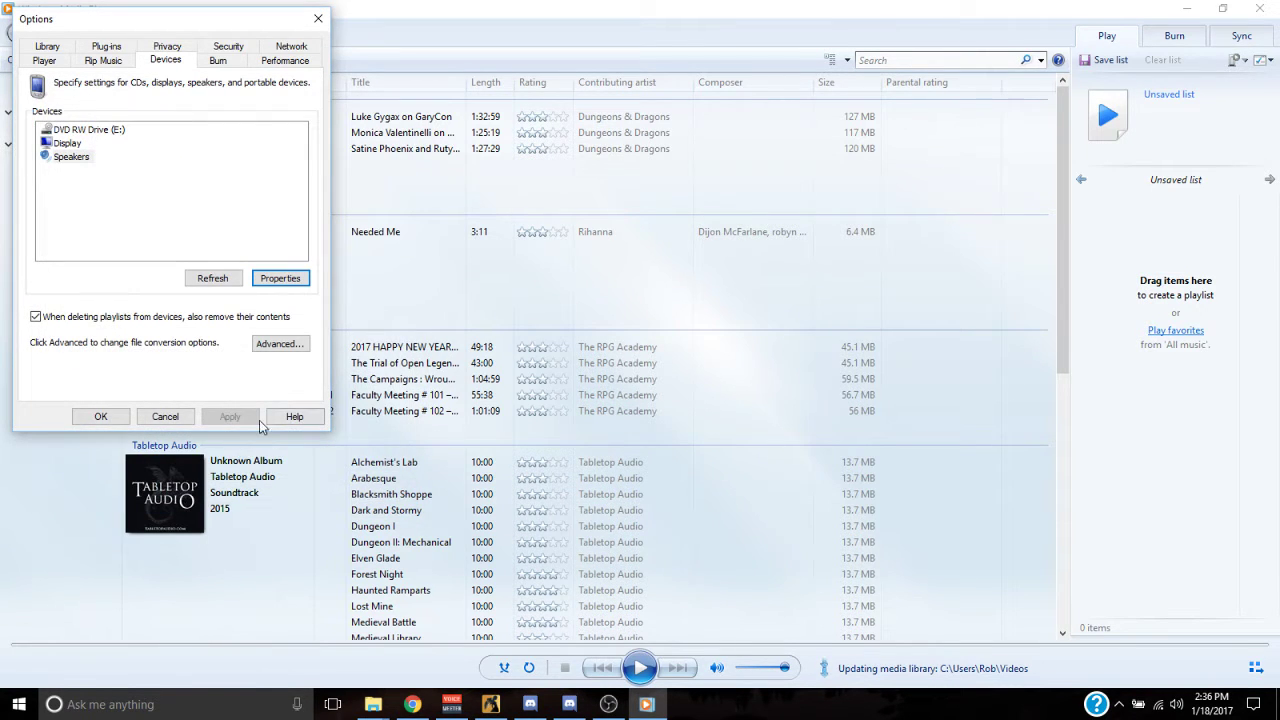
click(90, 416)
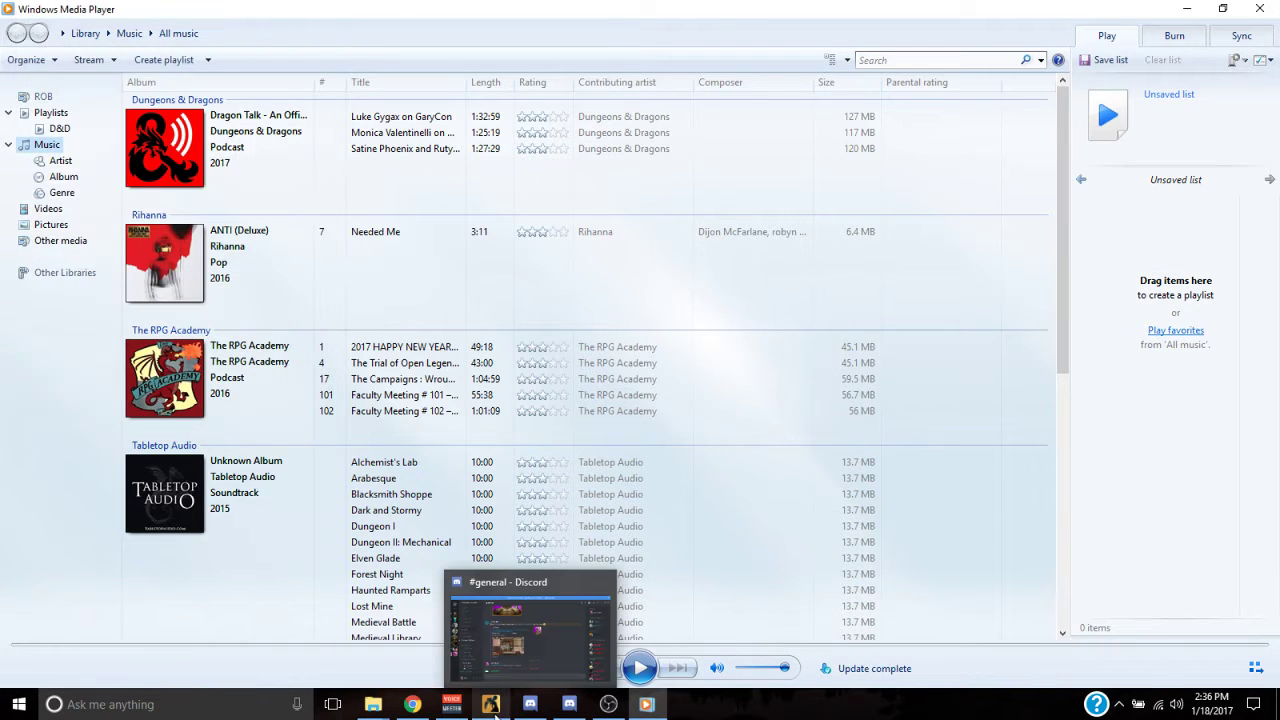
click(451, 704)
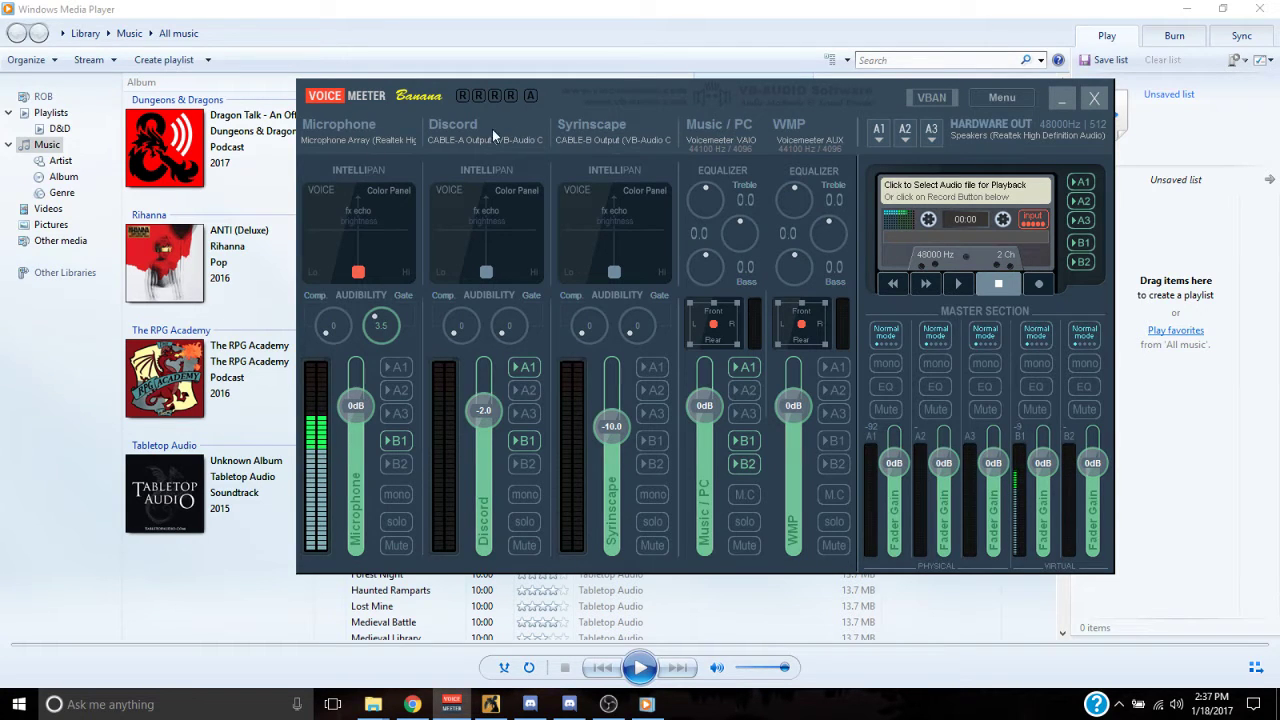
Open the Aux input strip's label for renaming and keep the name WMP
click(815, 124)
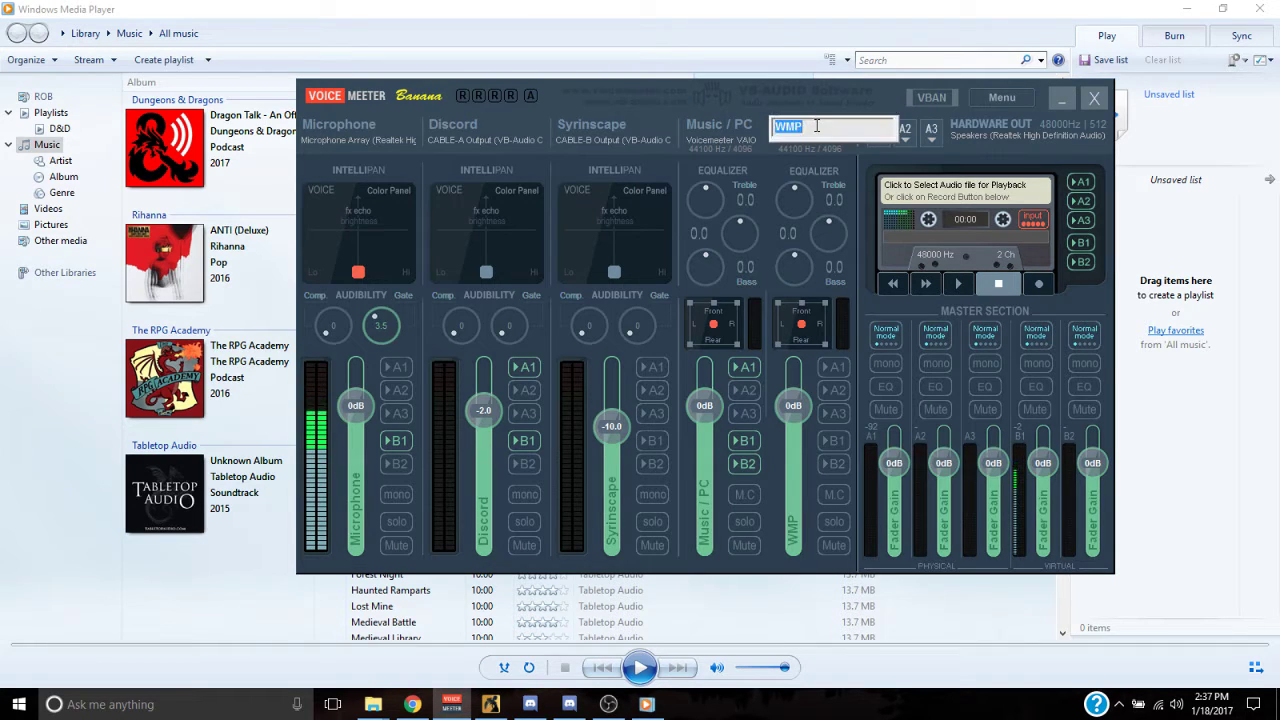
click(817, 126)
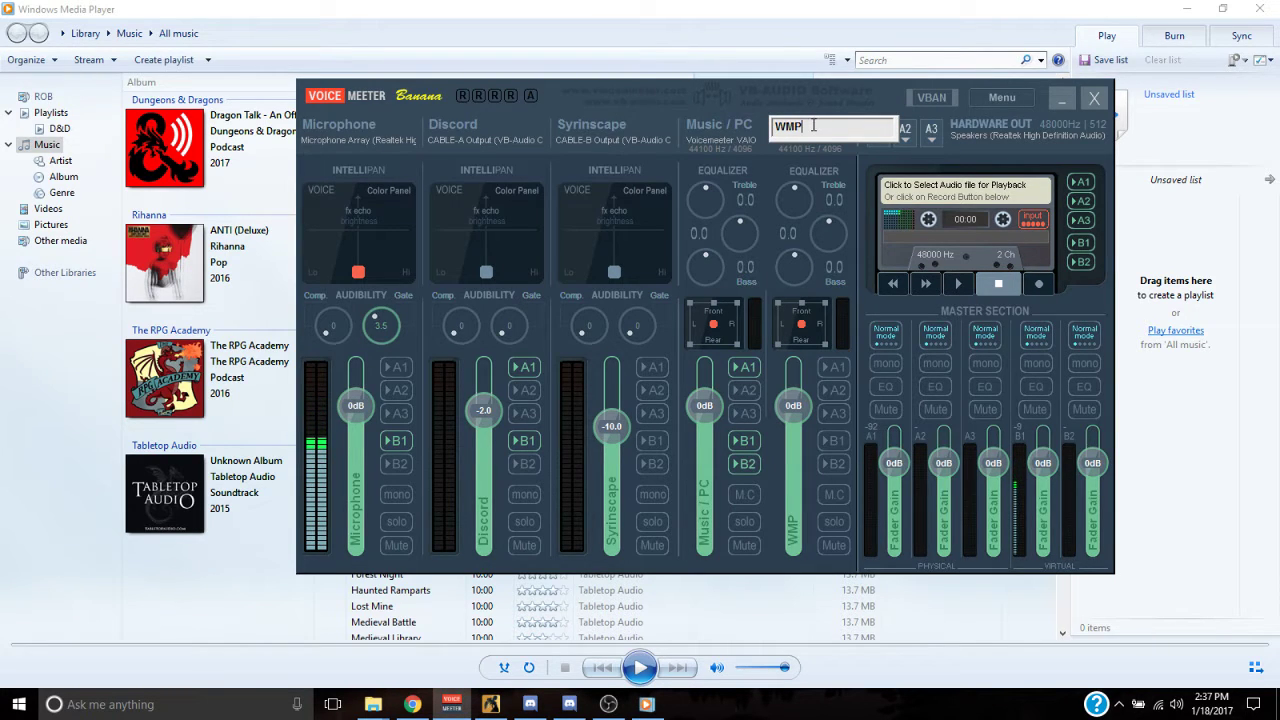
key(Return)
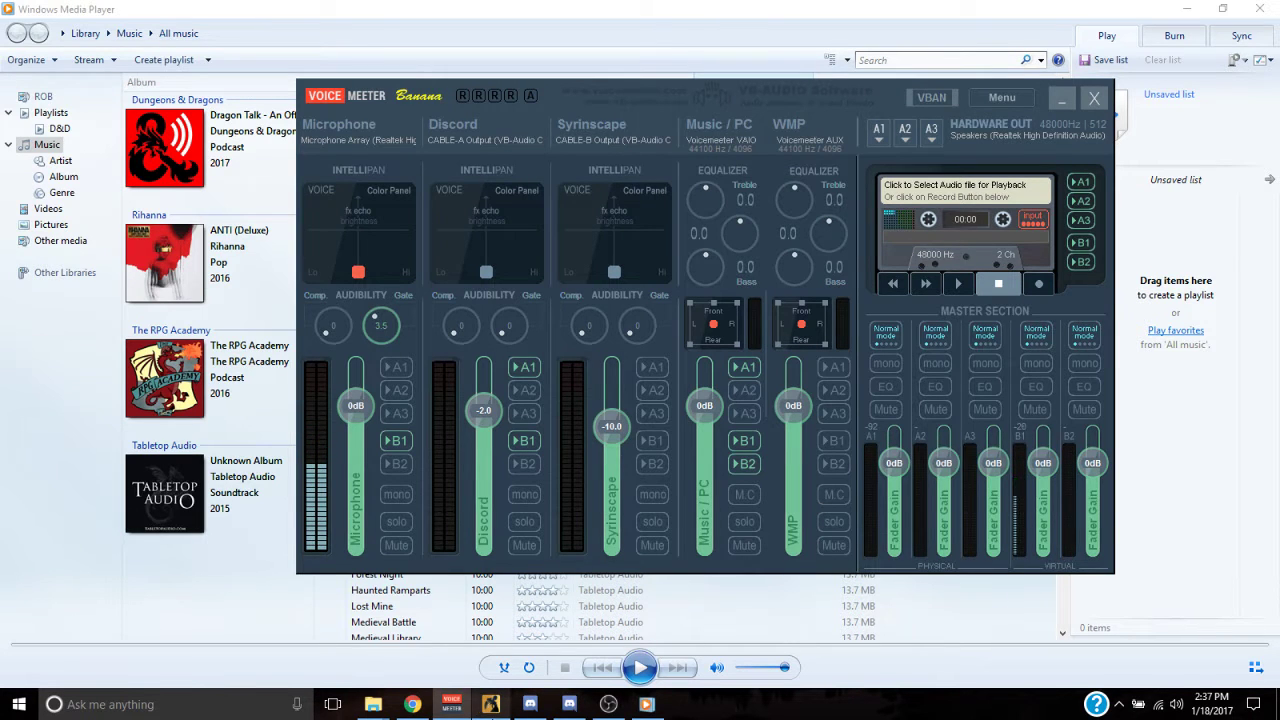
Load tabletopaudio.com in a new Chrome tab
click(410, 706)
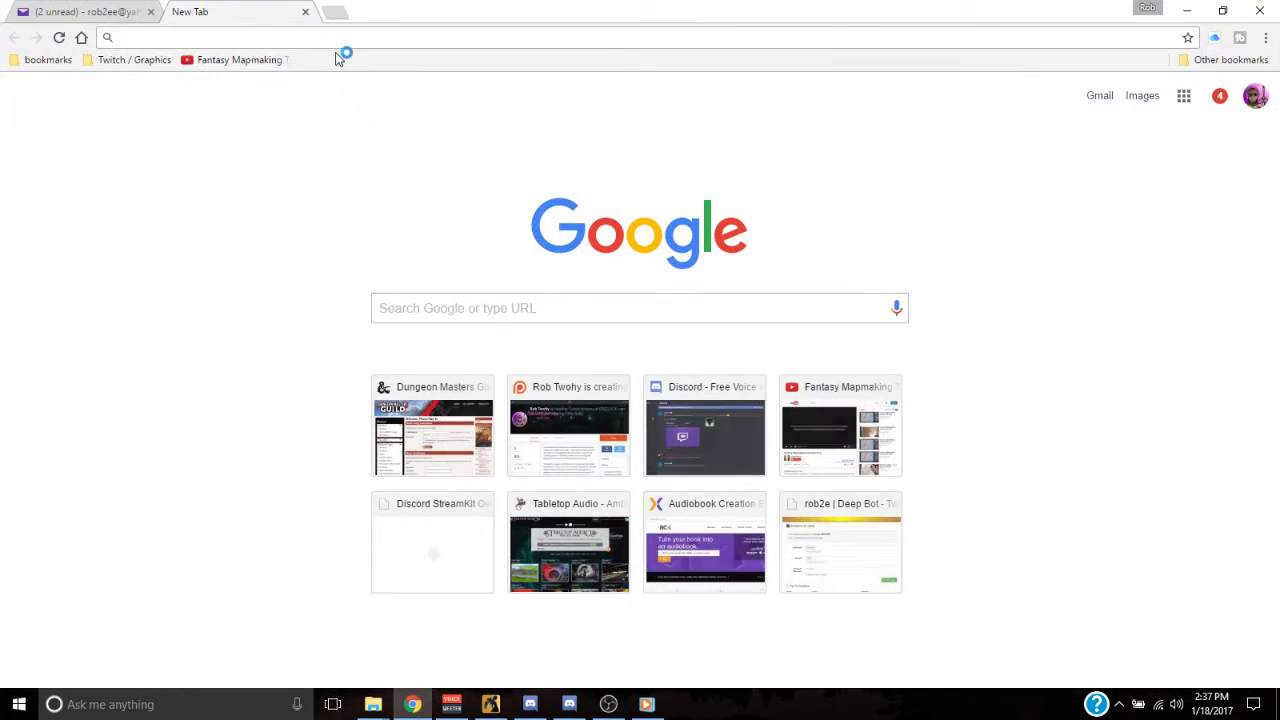
click(337, 14)
click(274, 14)
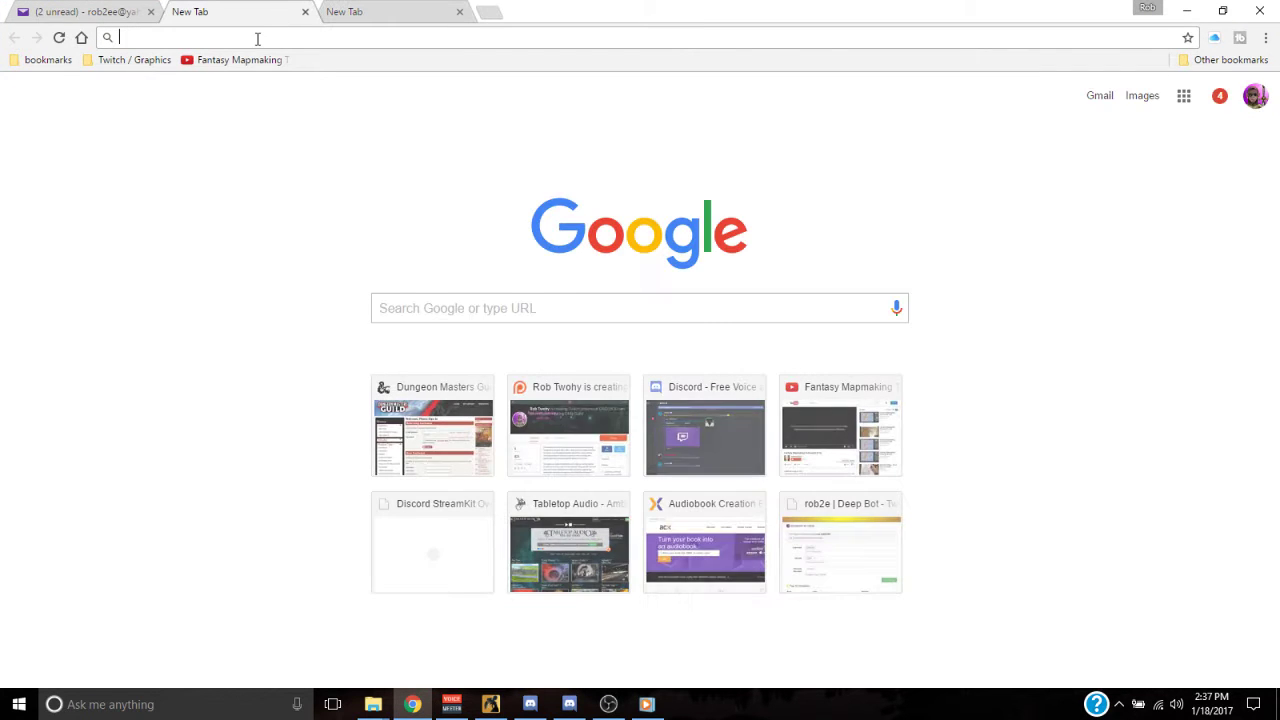
text(tablet)
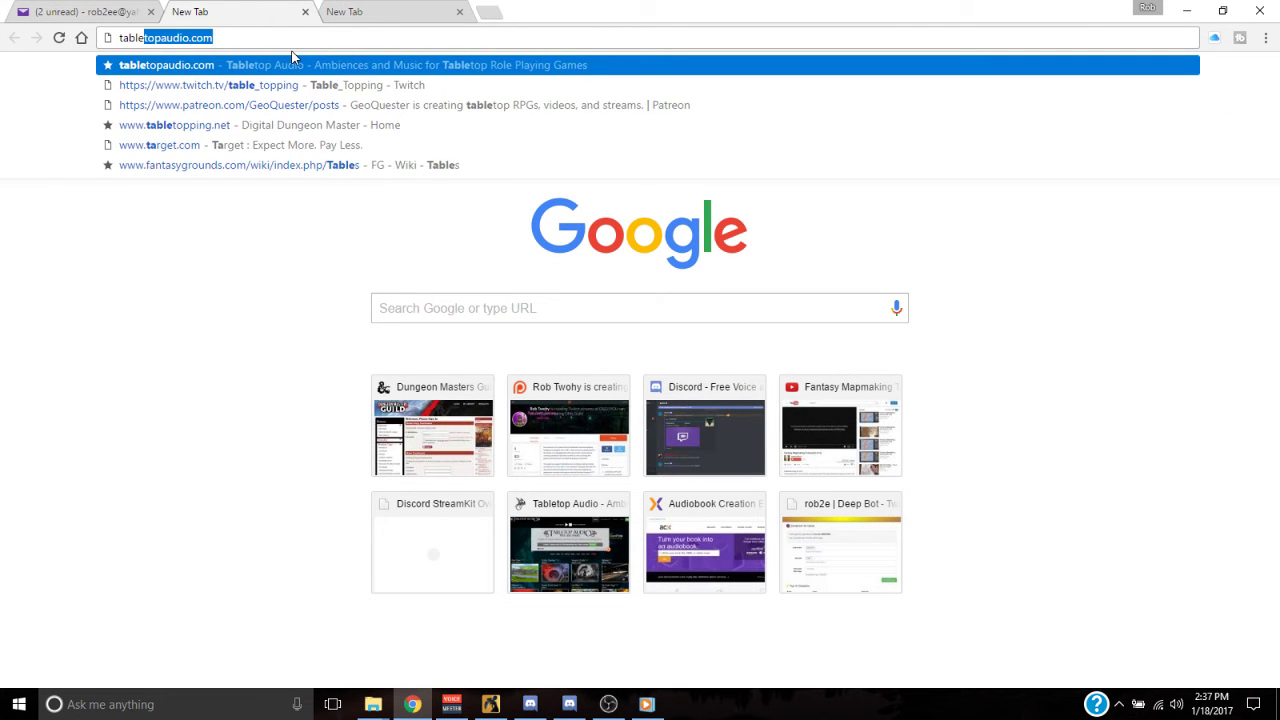
text(opaudio.com)
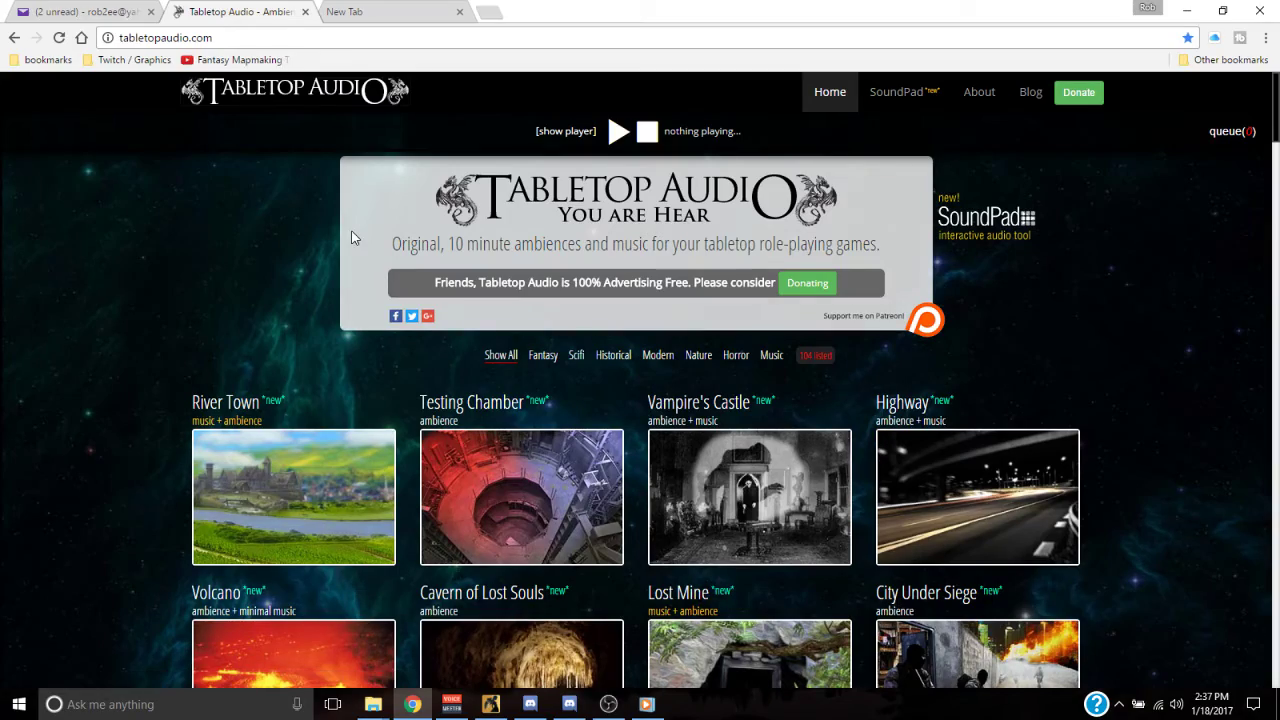
Browse the ambience tracks, cancel saving River Town, and go back to Windows Media Player
scroll(234, 249, down, 13)
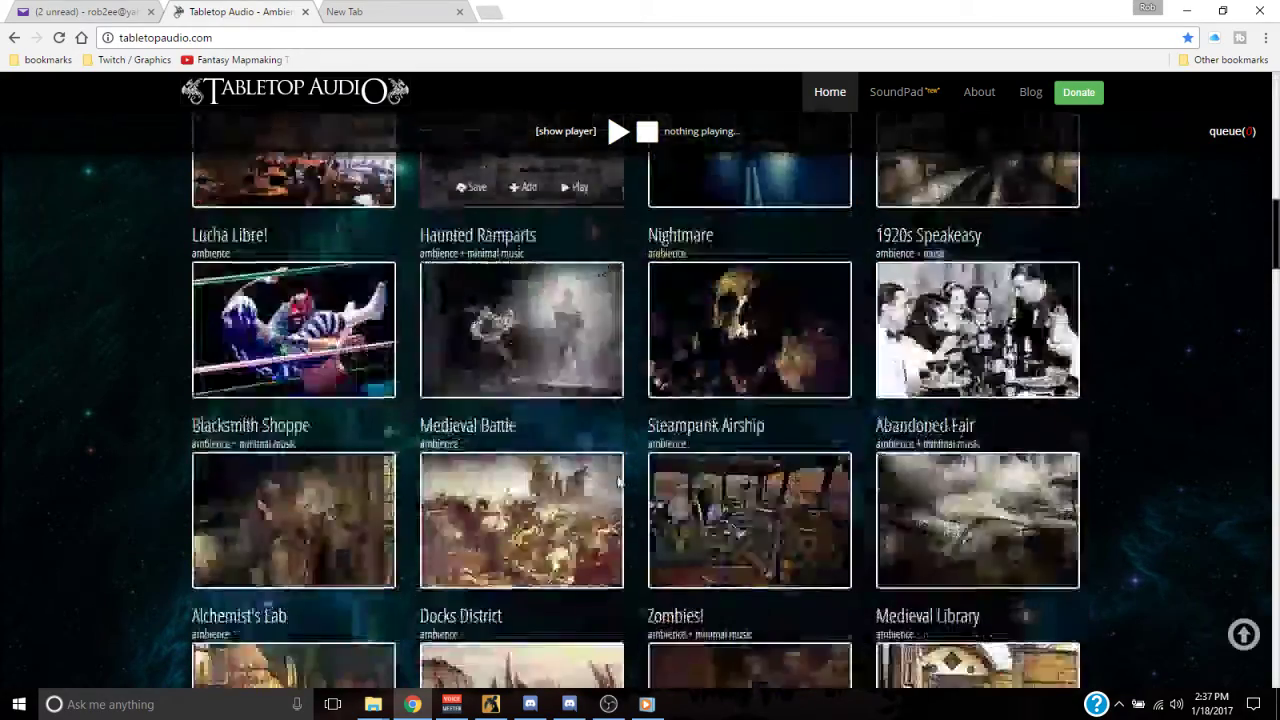
scroll(624, 493, down, 8)
scroll(624, 493, up, 4)
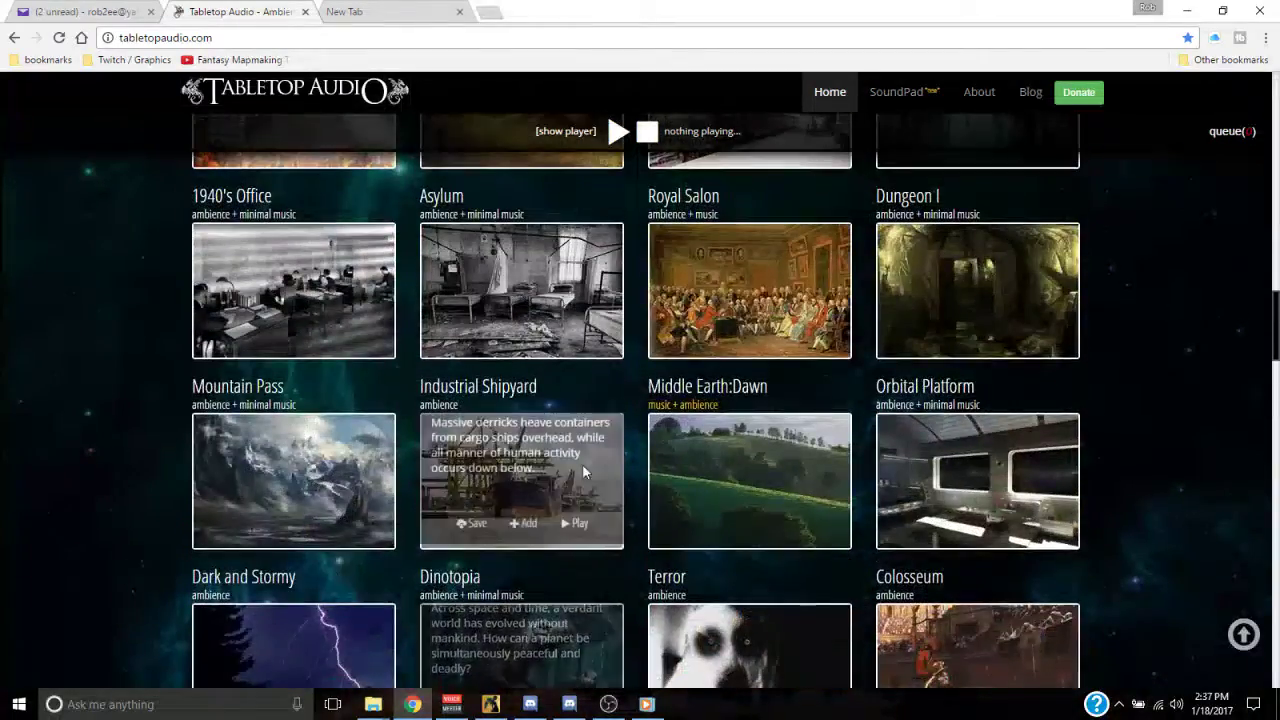
scroll(630, 427, up, 4)
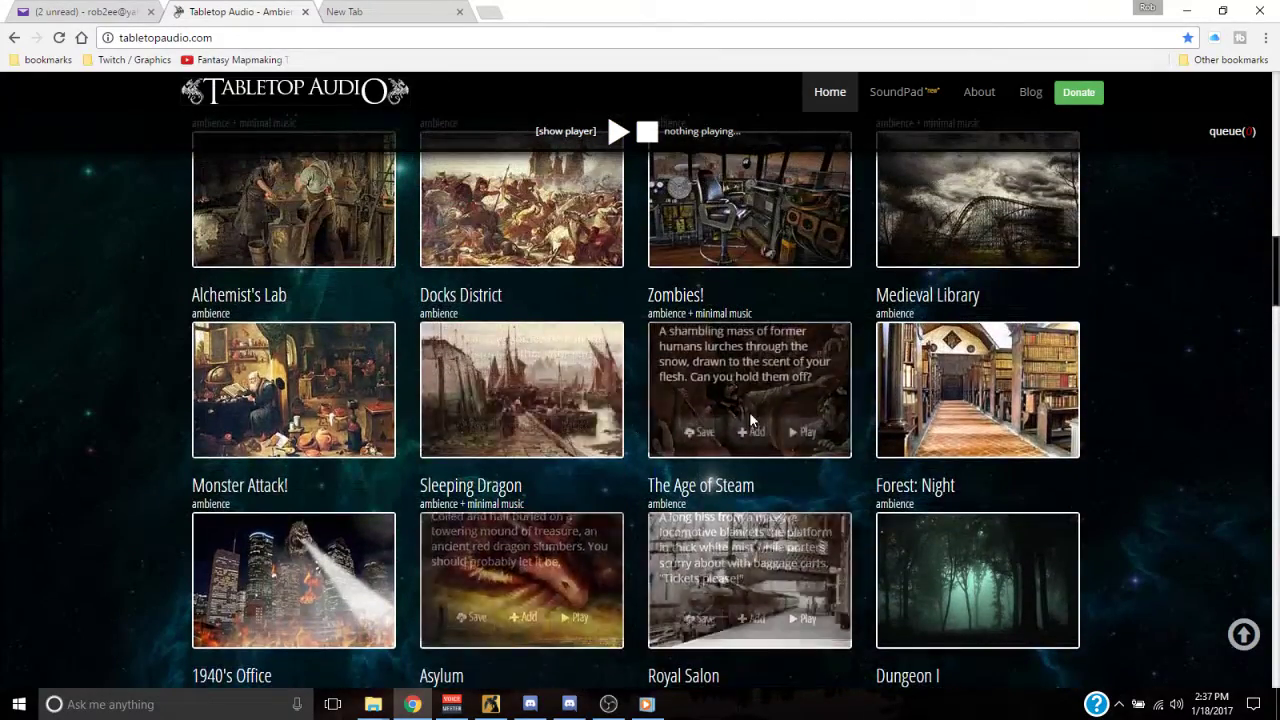
scroll(737, 543, up, 2)
scroll(737, 543, up, 6)
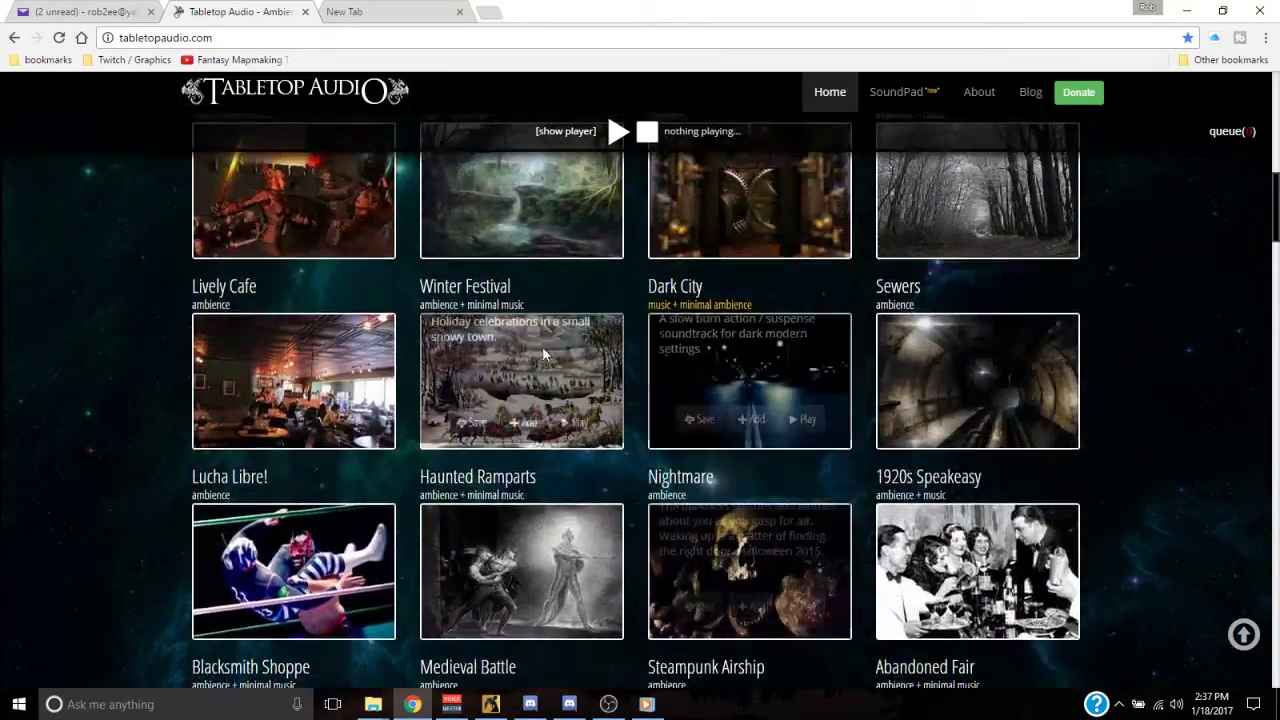
scroll(548, 362, up, 5)
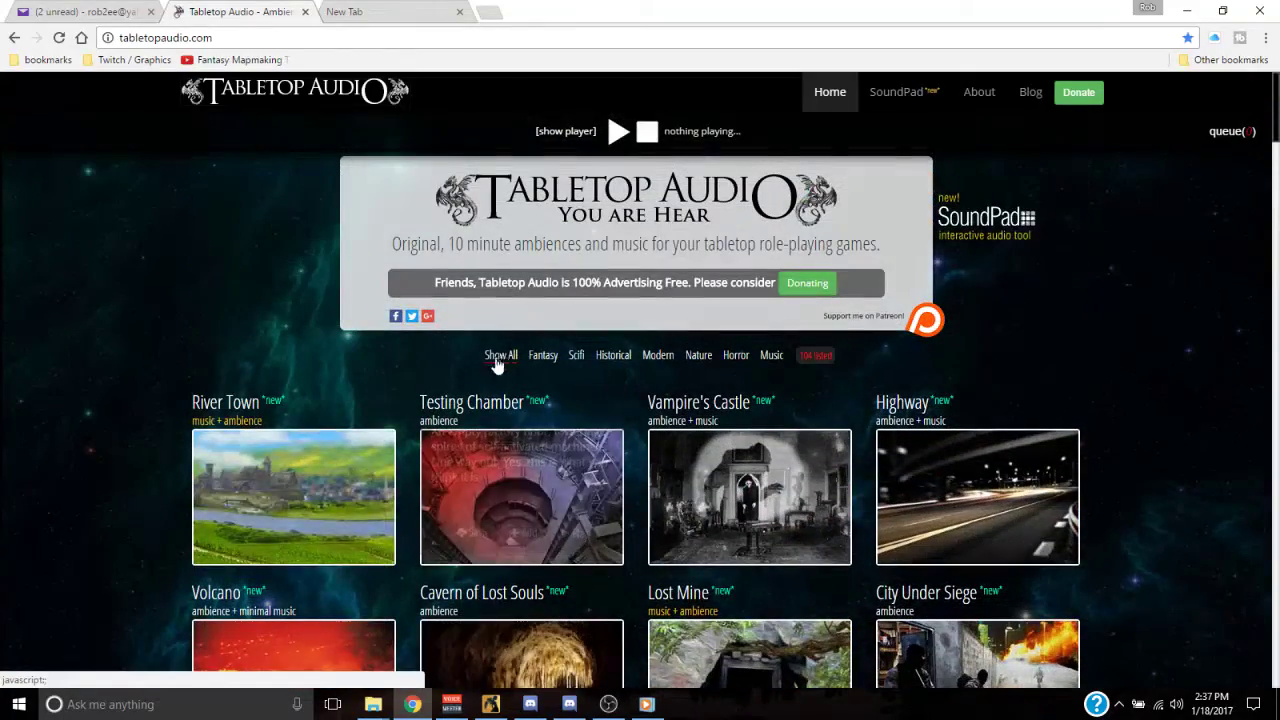
mouse_move(241, 549)
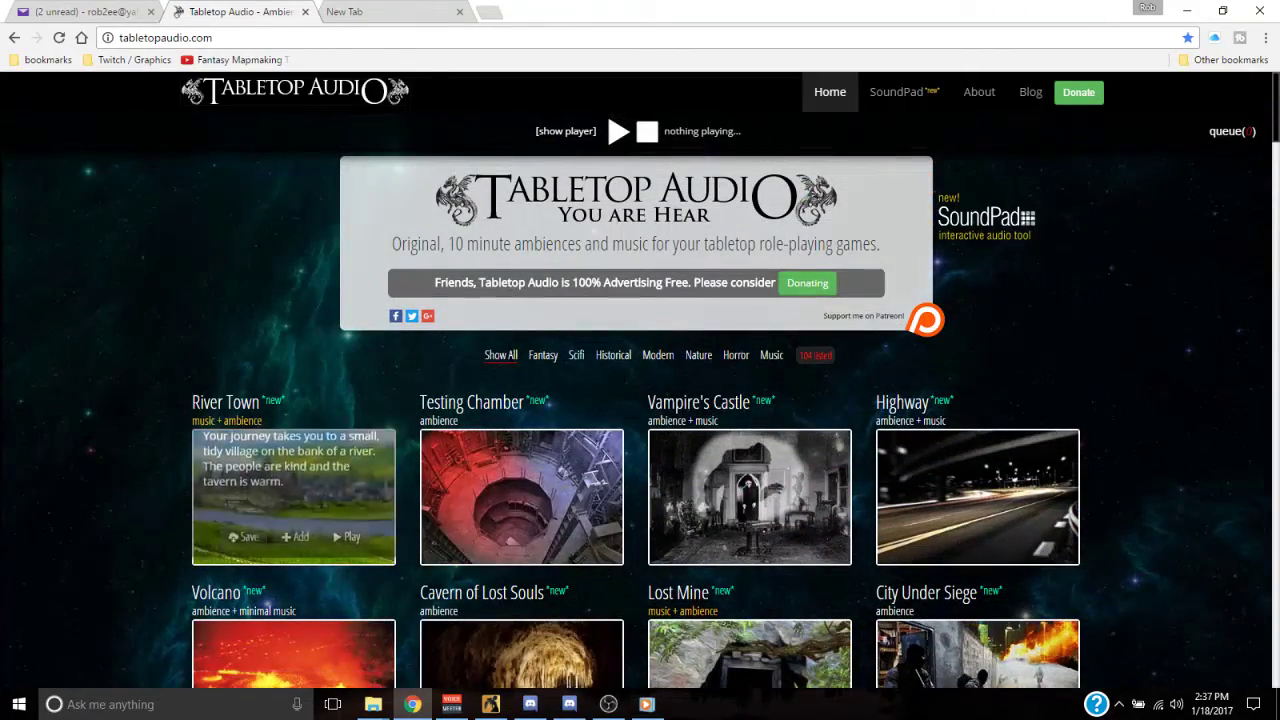
click(241, 546)
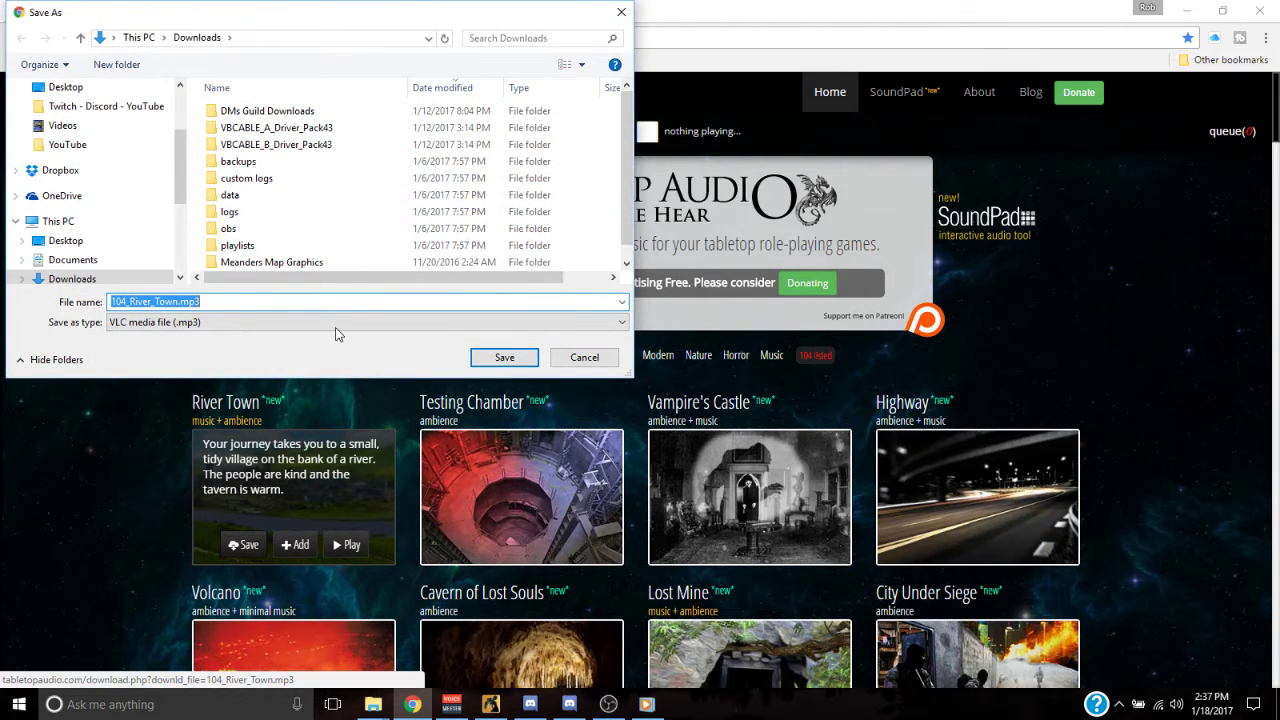
click(584, 358)
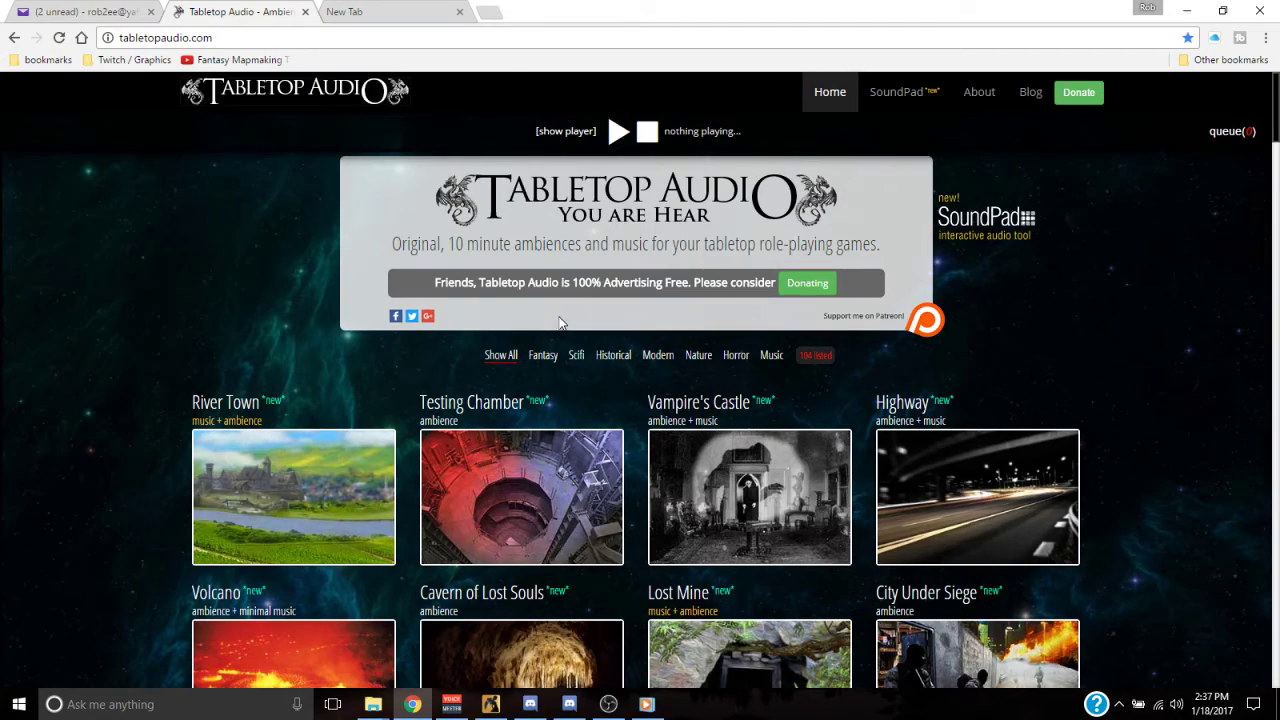
scroll(560, 322, down, 2)
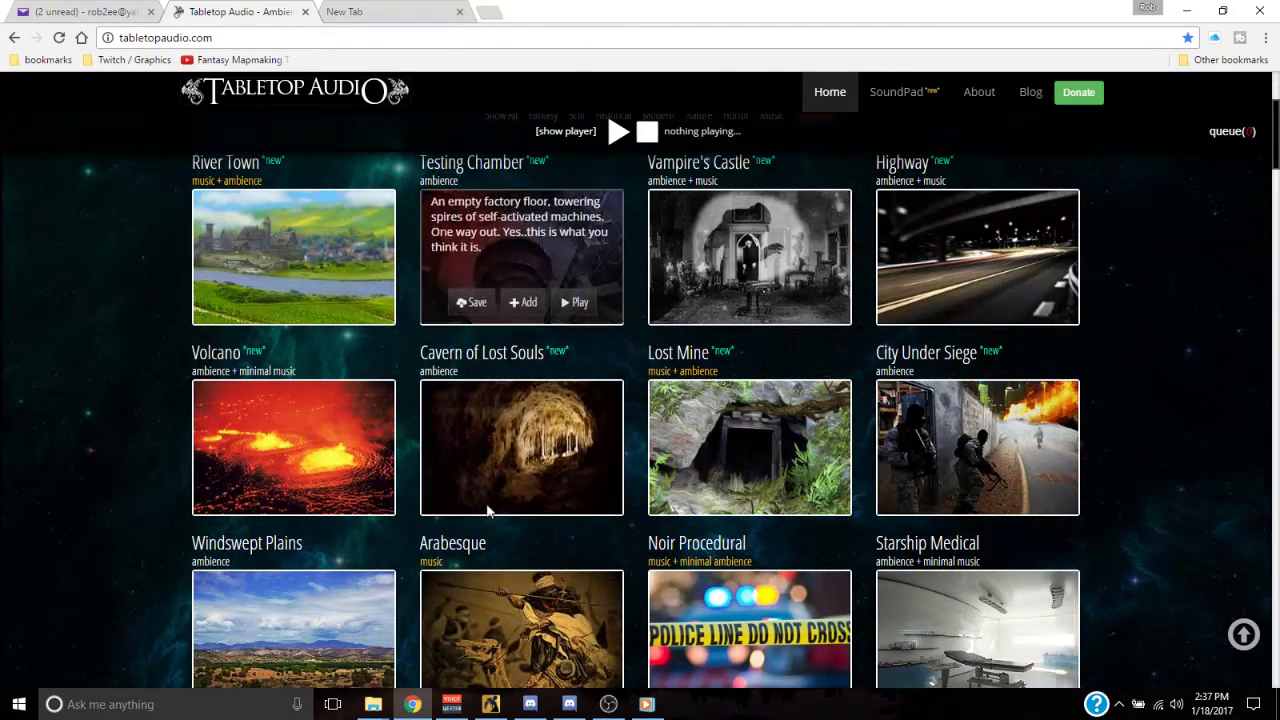
click(646, 704)
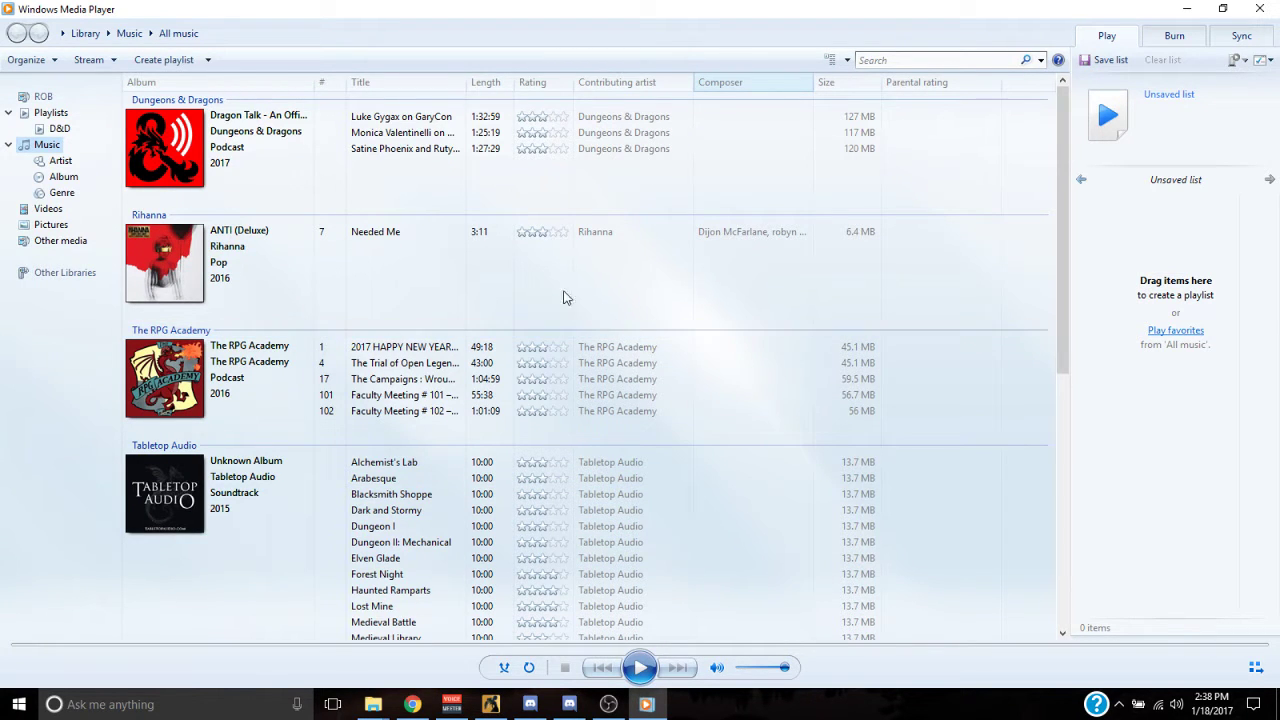
Check the Speakers device still outputs to VoiceMeeter Aux Input, closing Options without changes
click(29, 62)
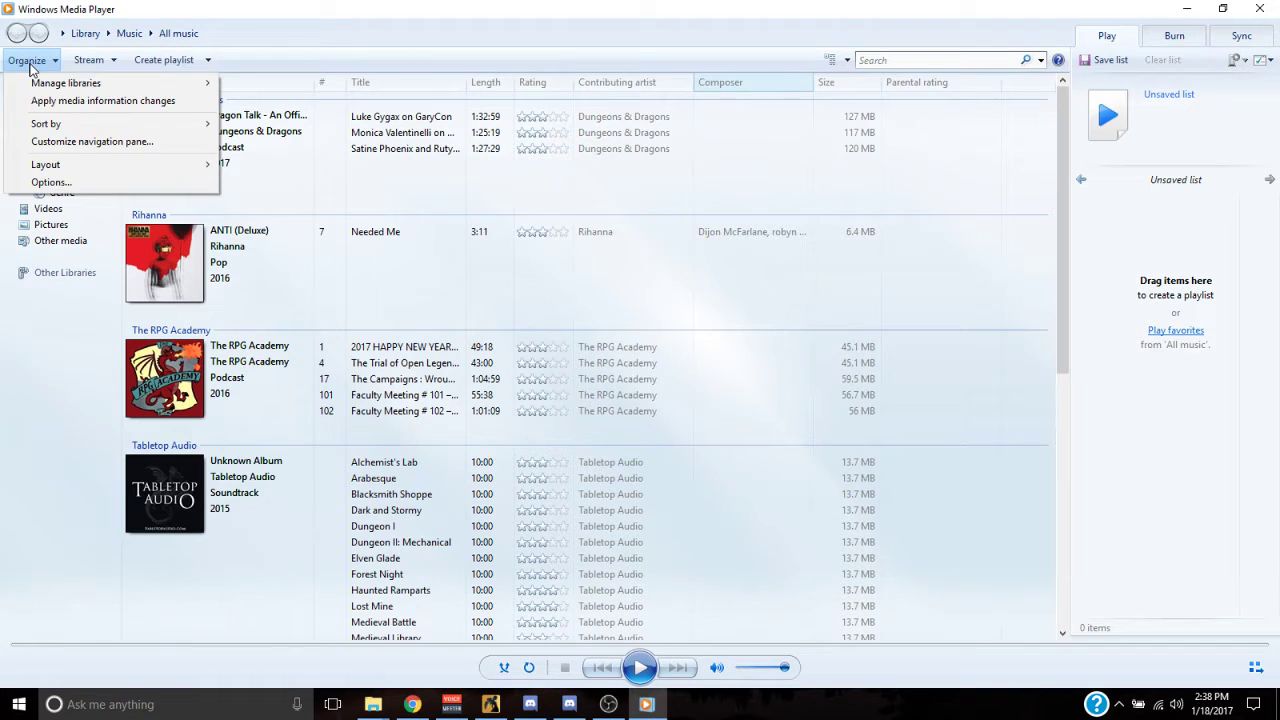
click(55, 183)
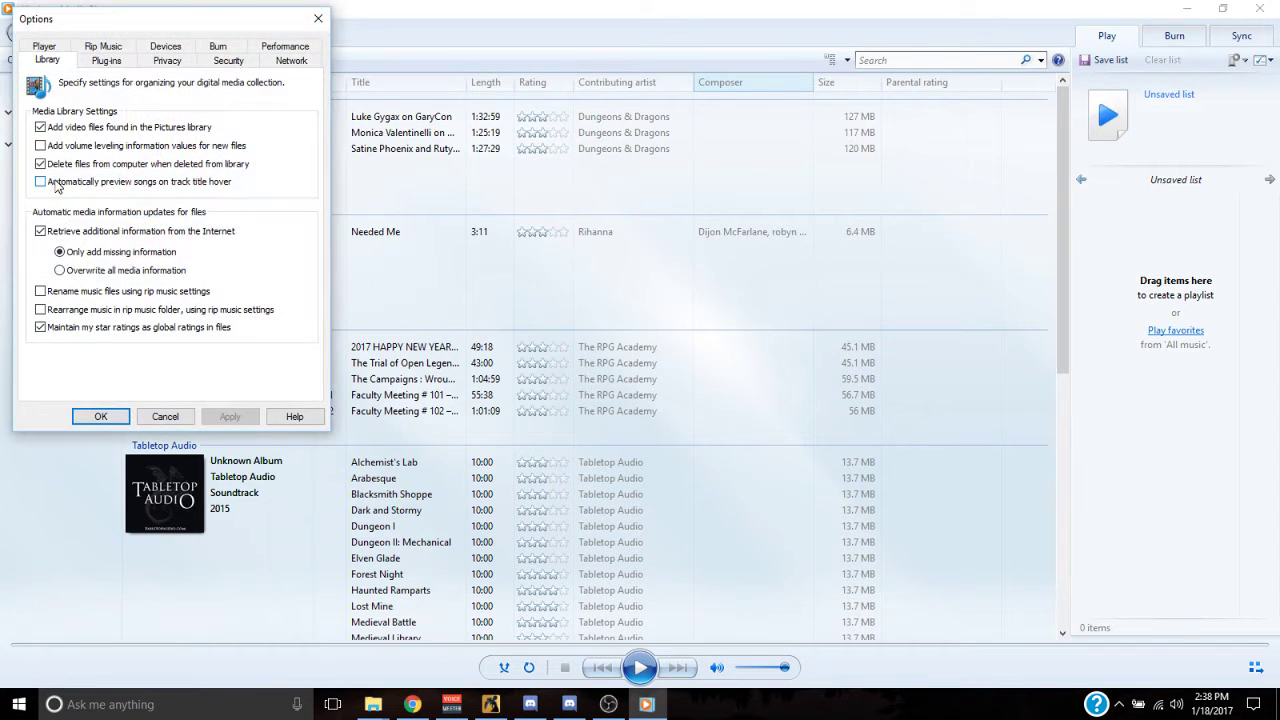
click(160, 47)
click(99, 158)
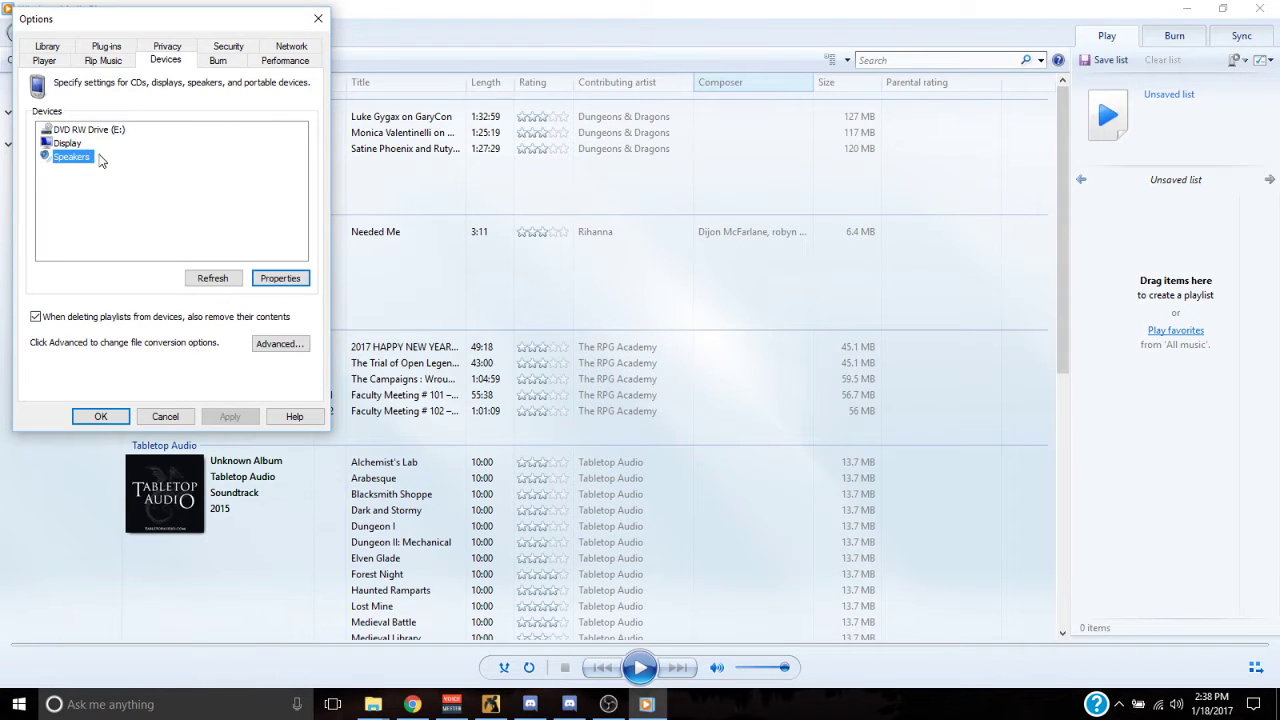
click(278, 278)
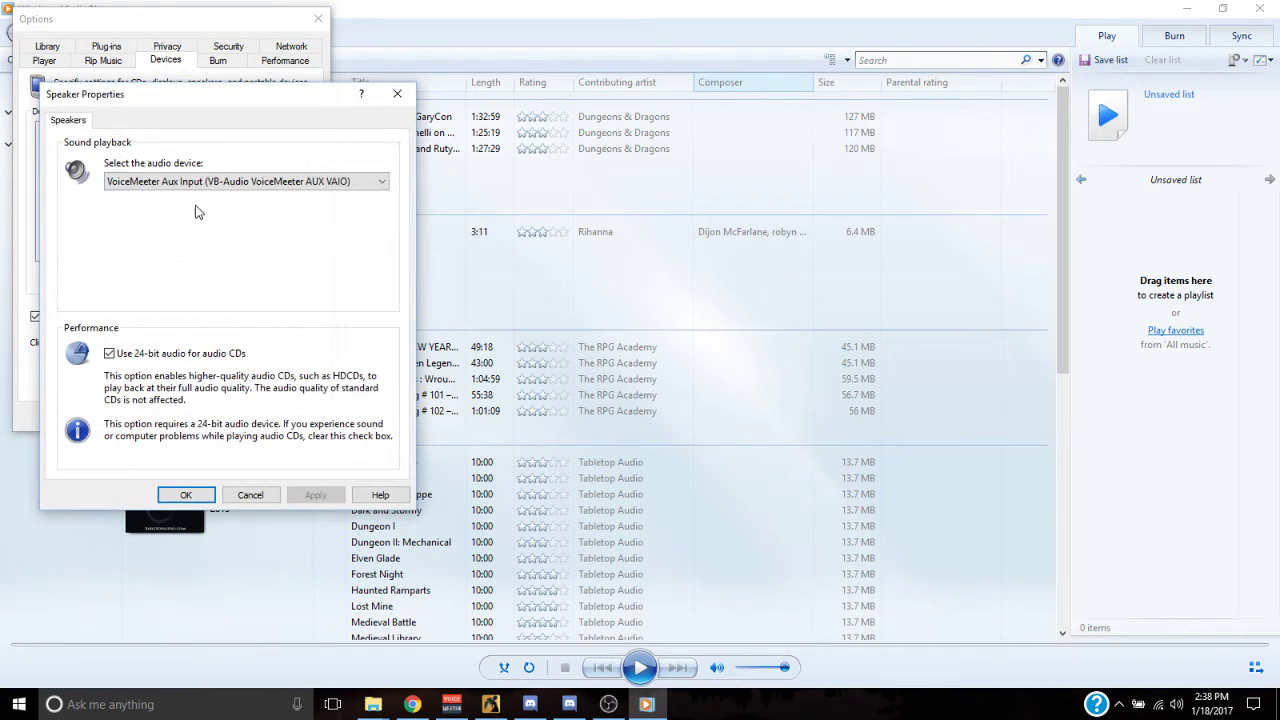
click(172, 181)
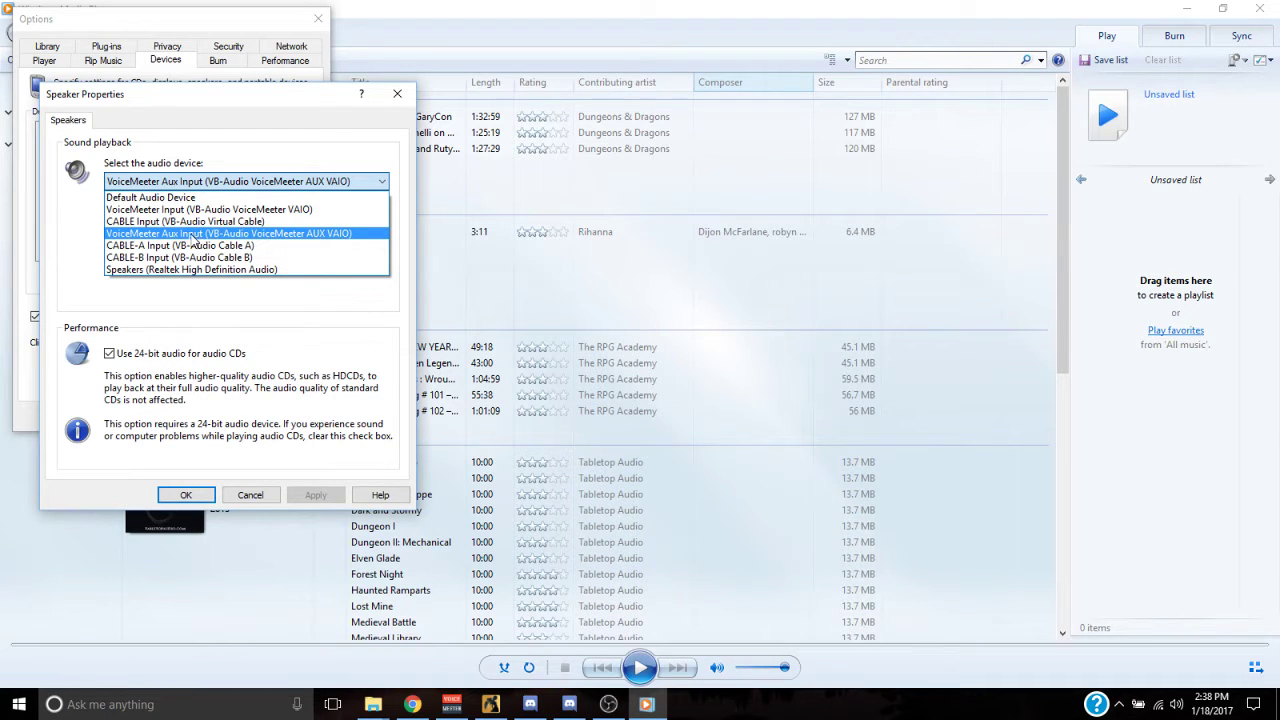
click(198, 234)
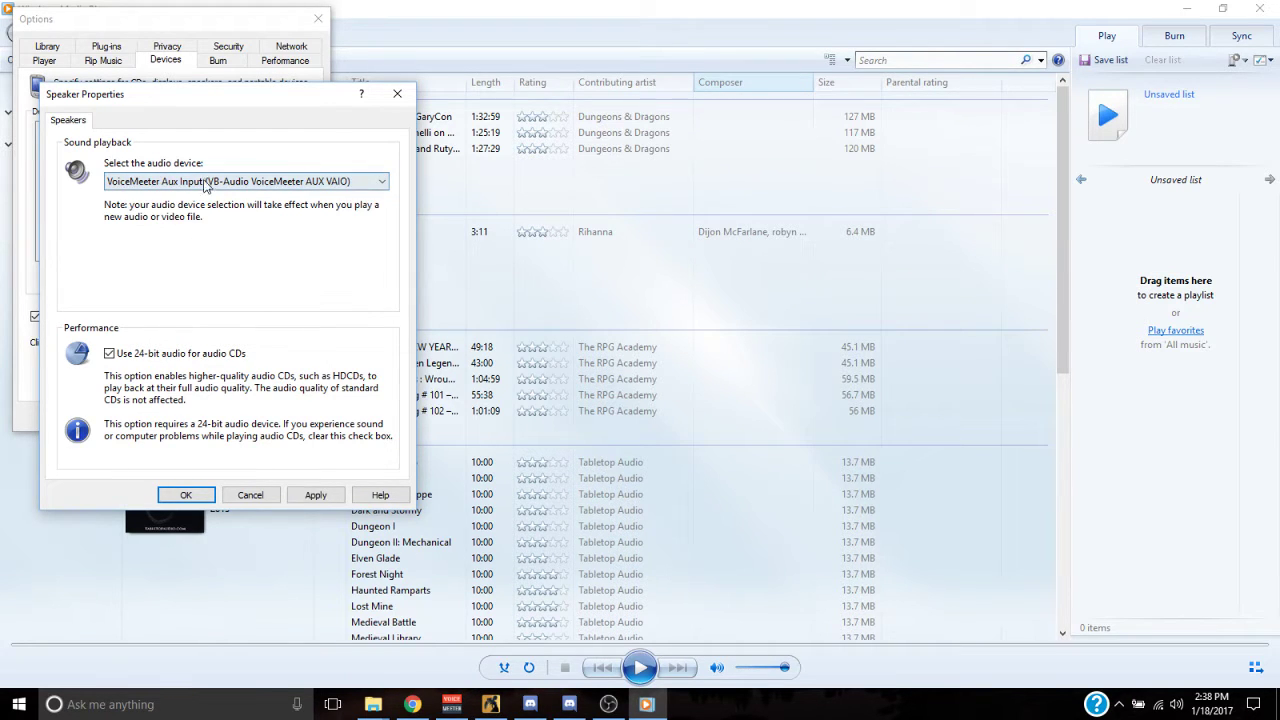
click(250, 495)
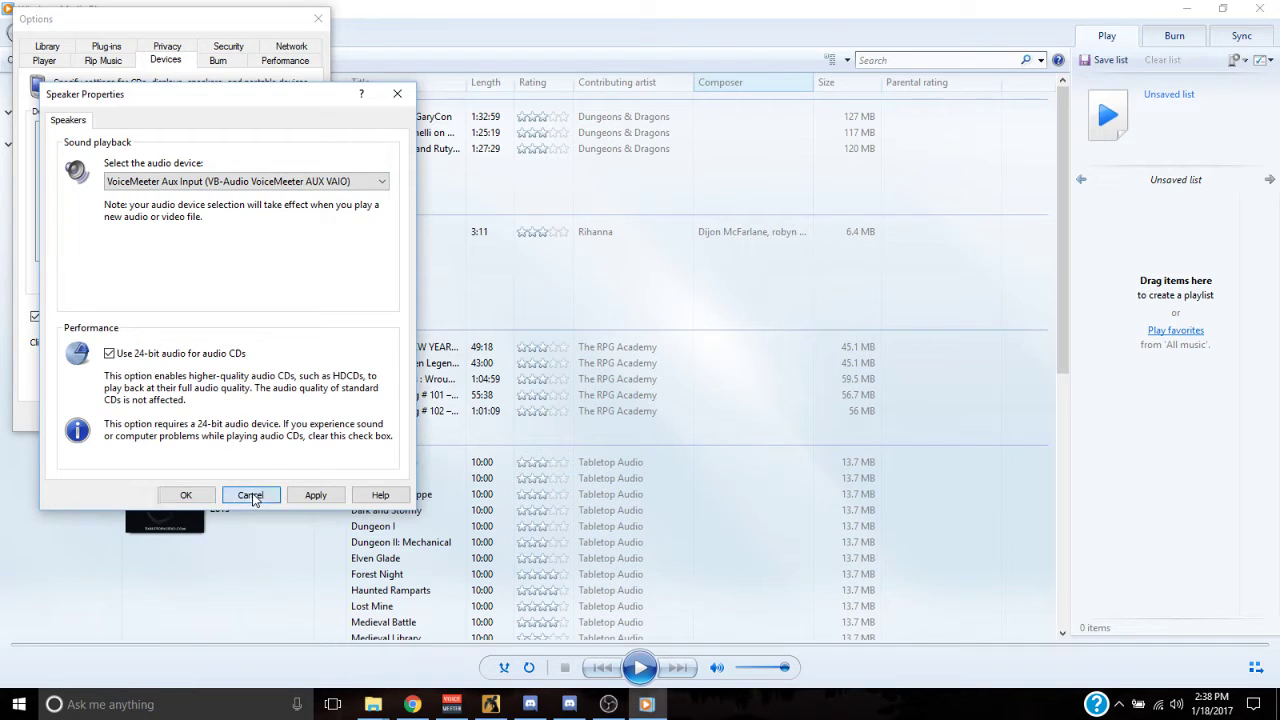
click(318, 19)
Scroll through the library's Tabletop Audio tracks and bring up the VoiceMeeter mixer
scroll(475, 200, down, 2)
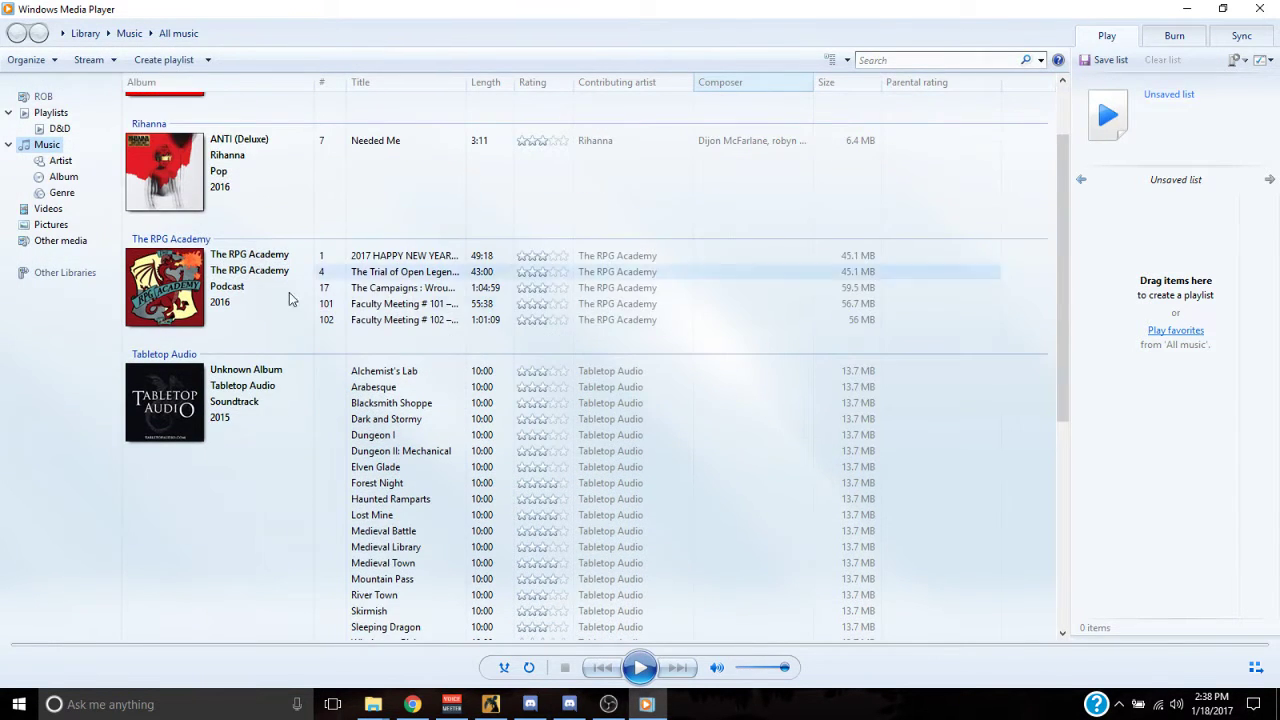
scroll(462, 304, down, 2)
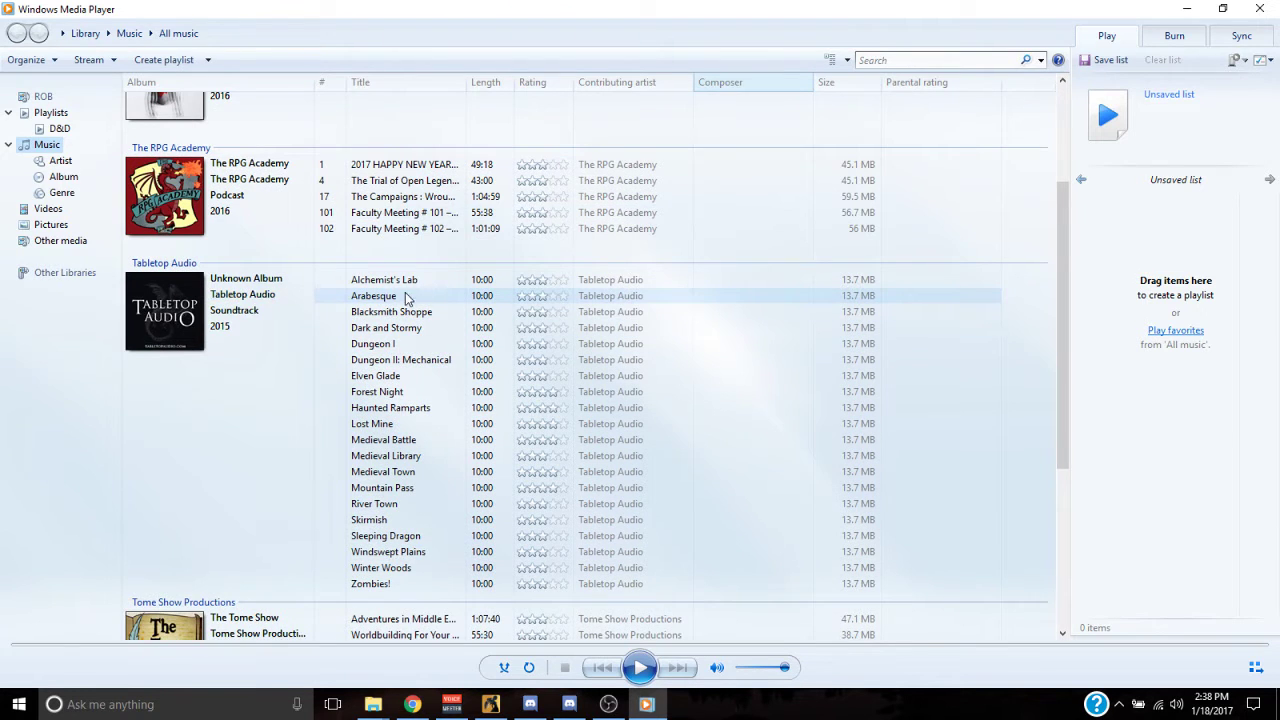
scroll(380, 320, down, 2)
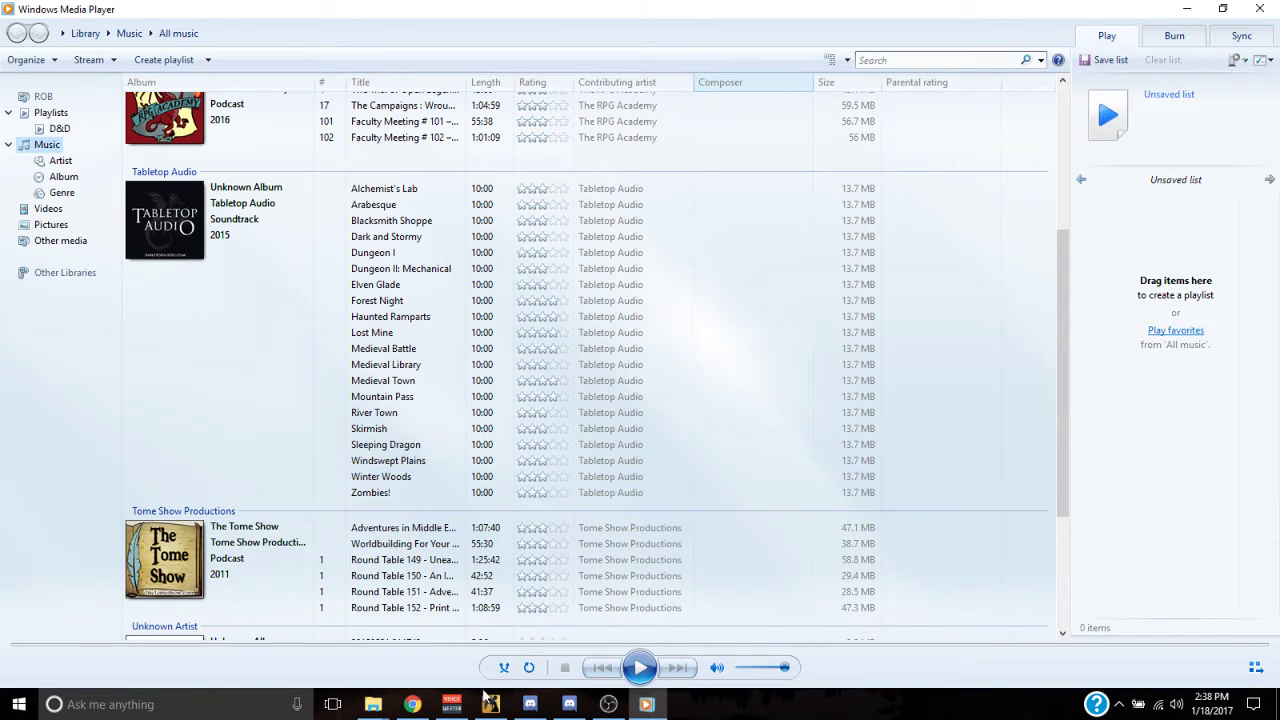
mouse_move(451, 704)
click(451, 628)
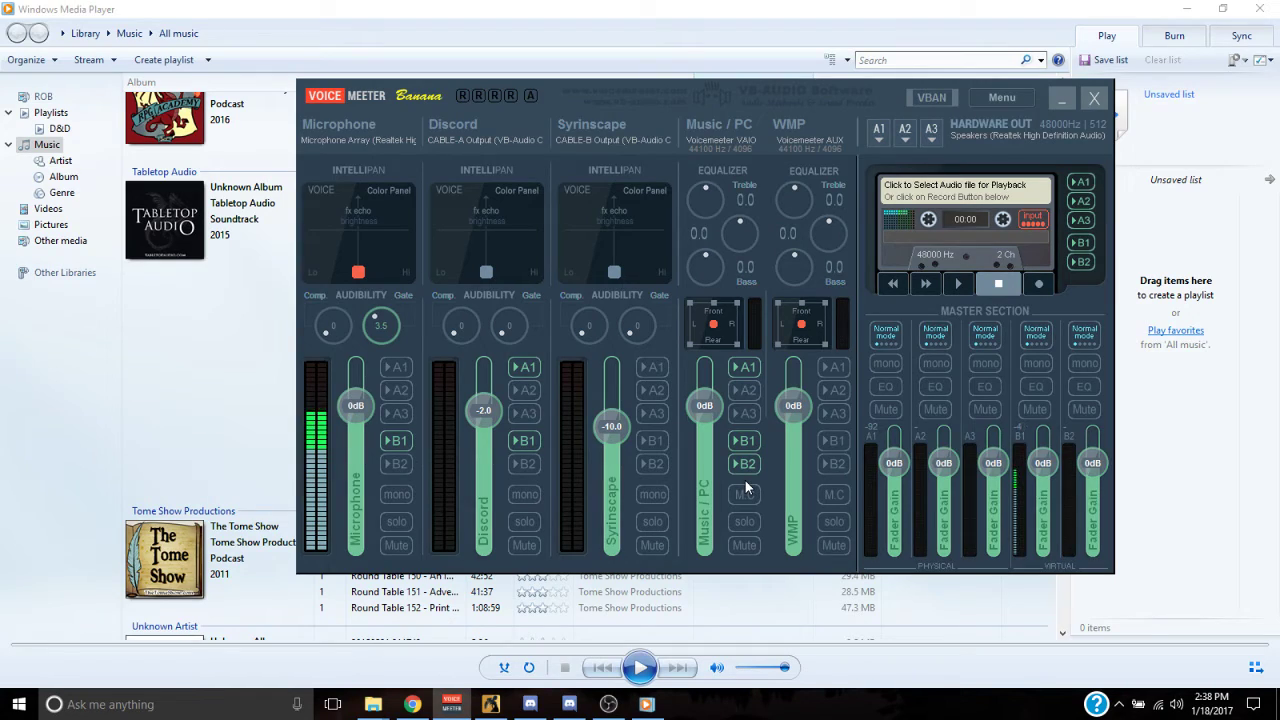
Bring forward the second Discord account's client, already voice-connected to Private Chat
mouse_move(523, 712)
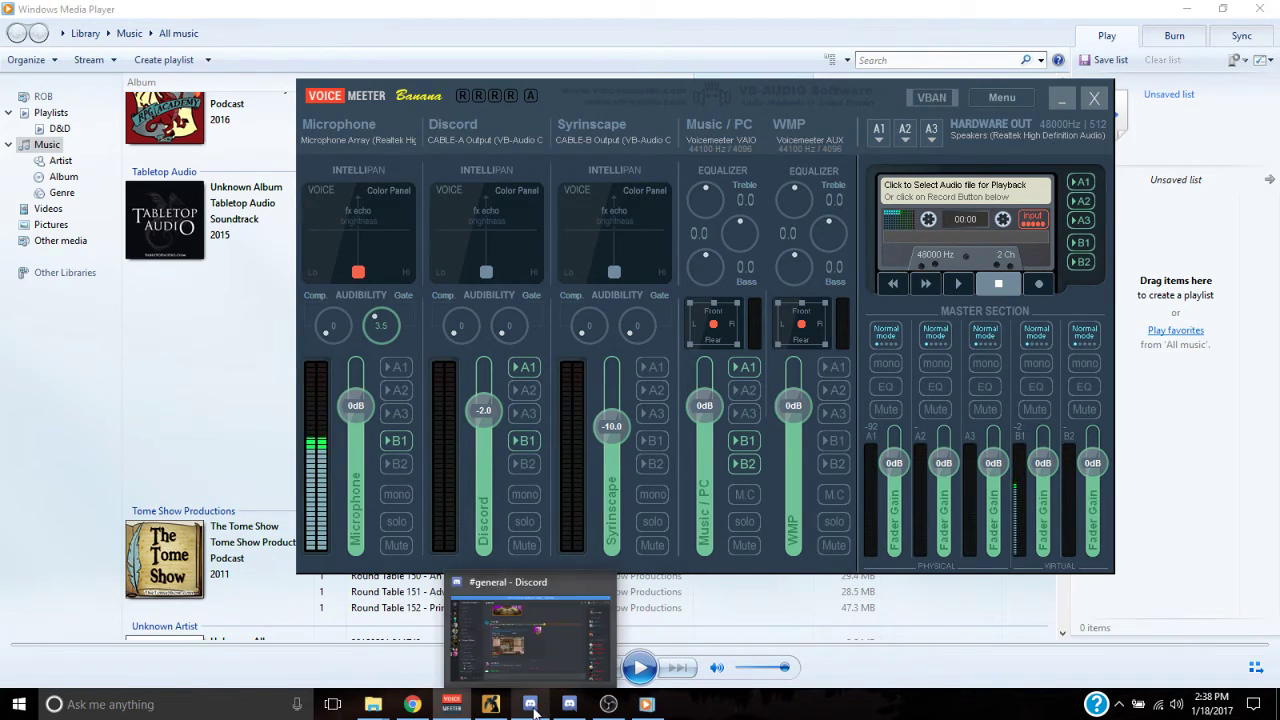
click(490, 704)
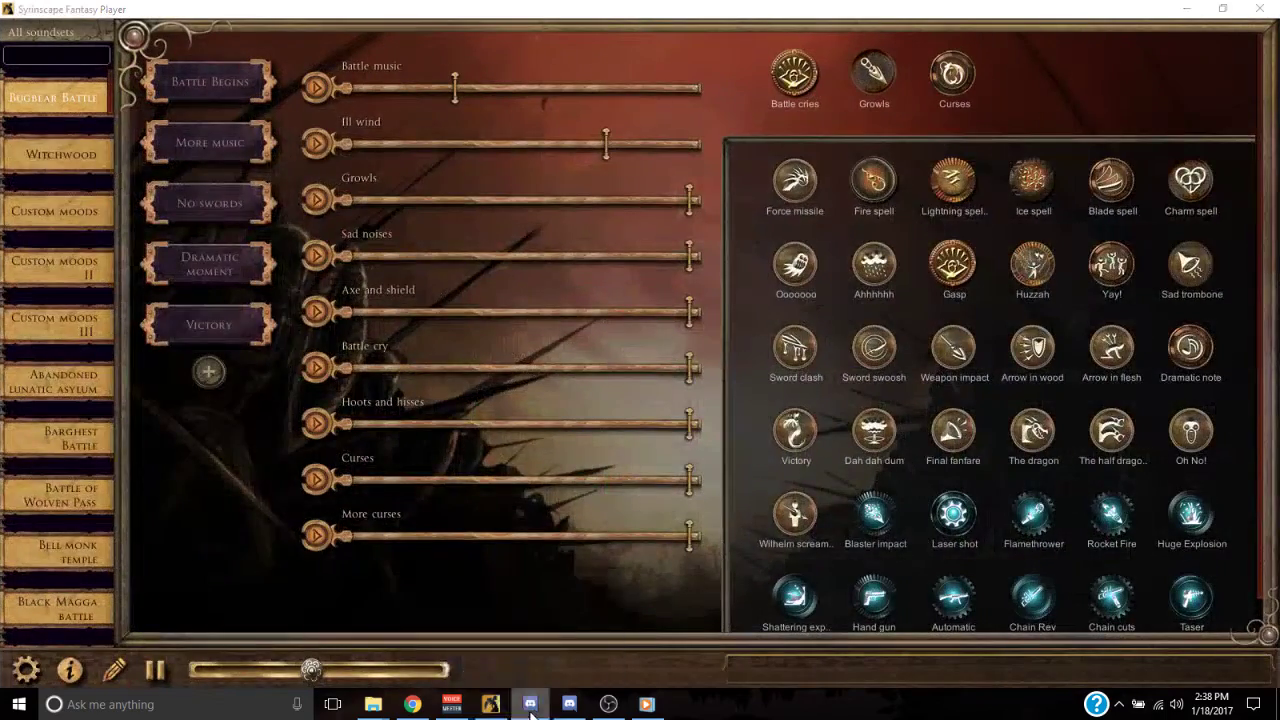
click(530, 708)
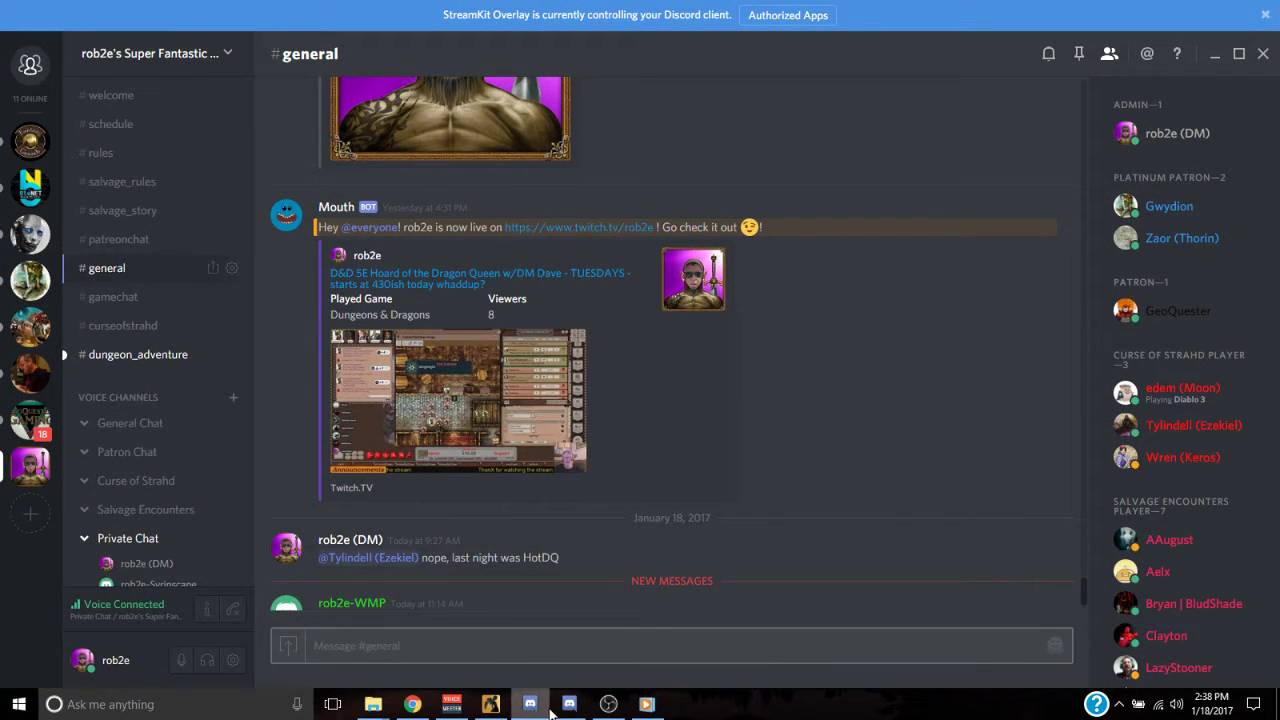
click(569, 708)
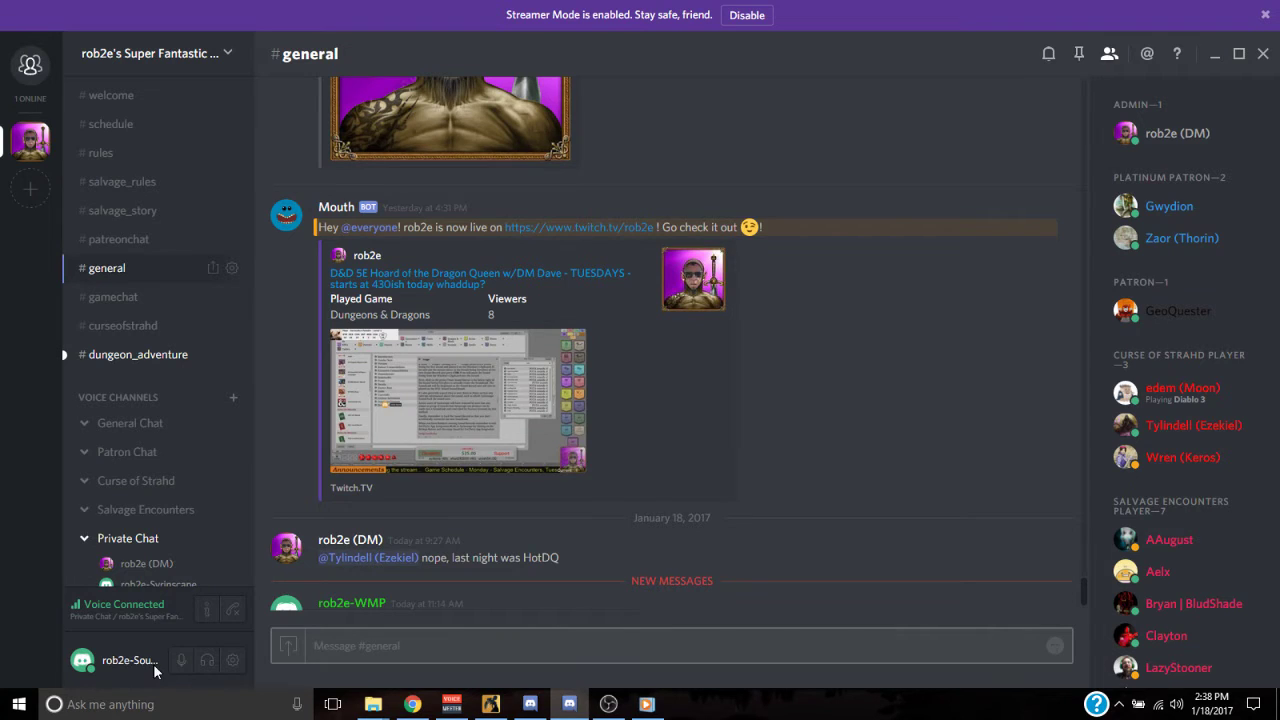
scroll(180, 510, down, 1)
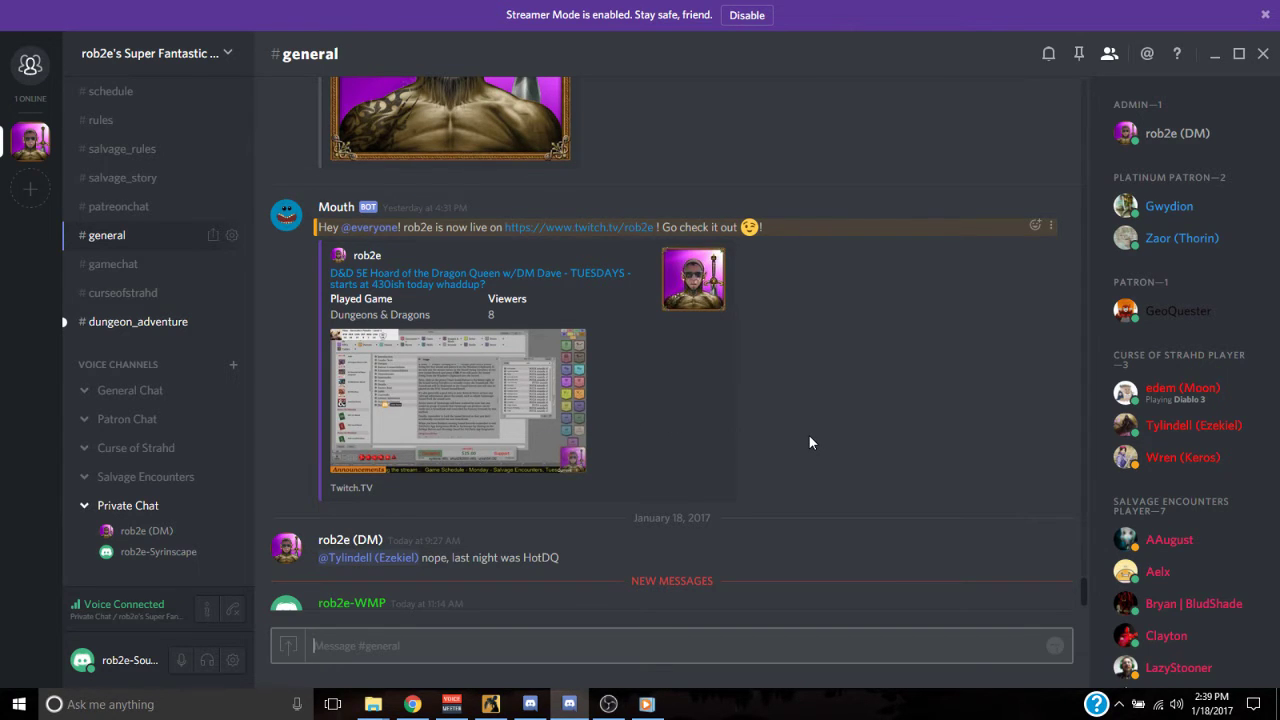
Go to discordapp.com in Chrome's empty new tab, fixing the typo in the address
mouse_move(412, 704)
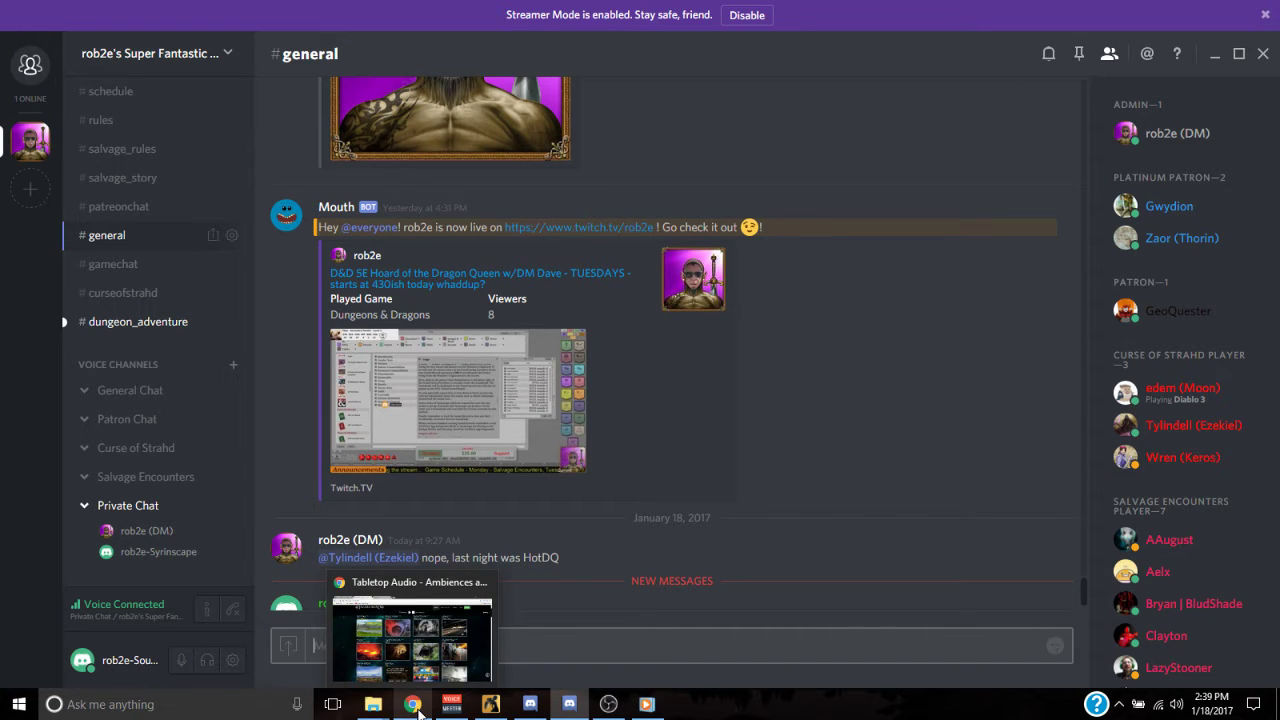
click(415, 705)
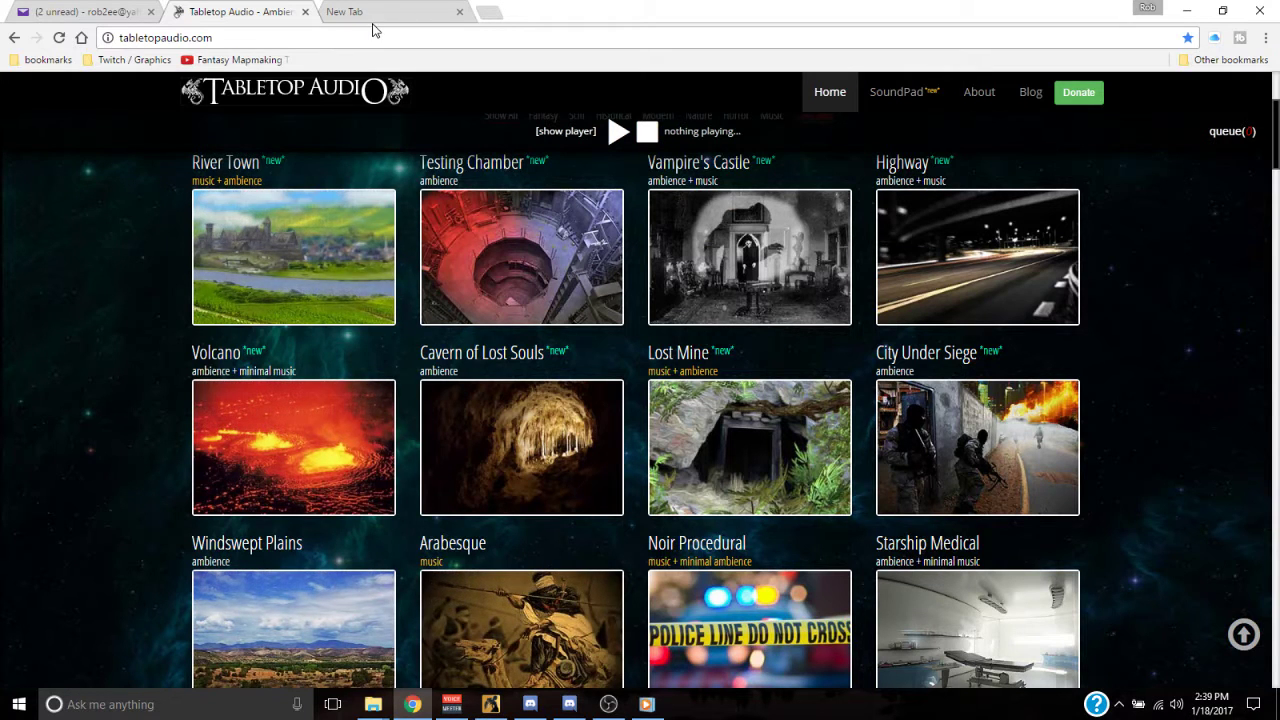
click(376, 12)
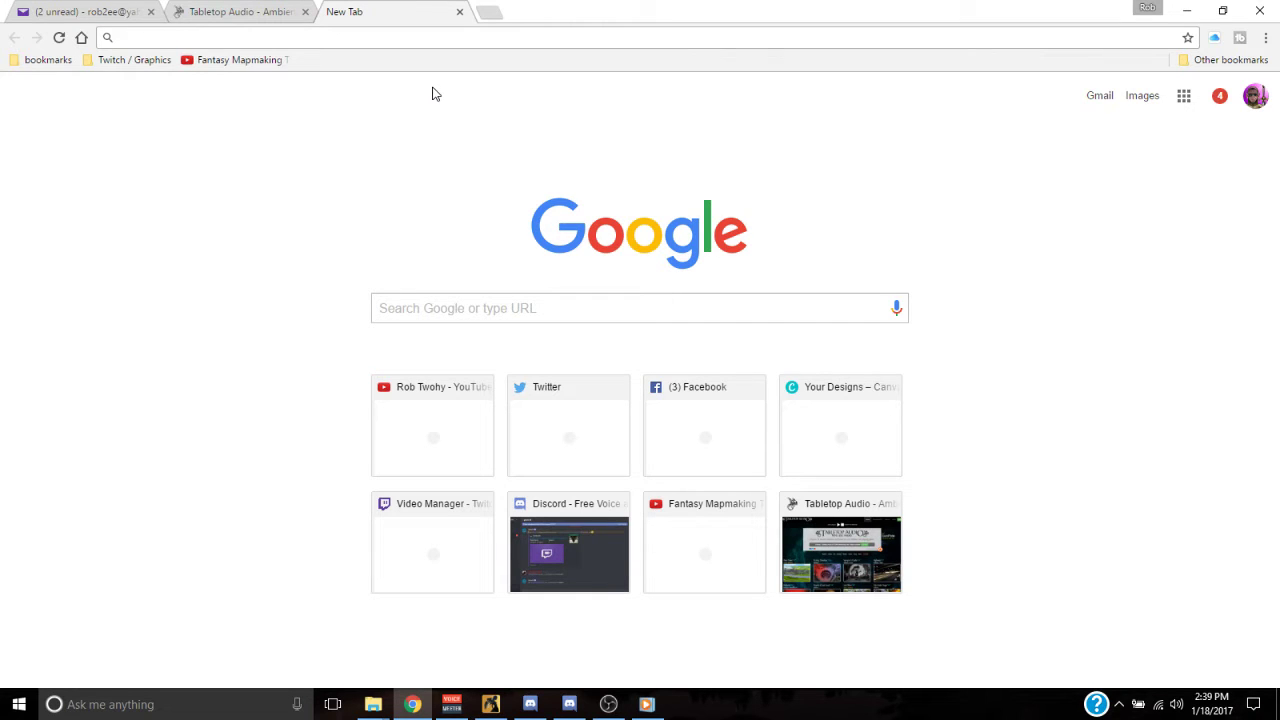
text(discord)
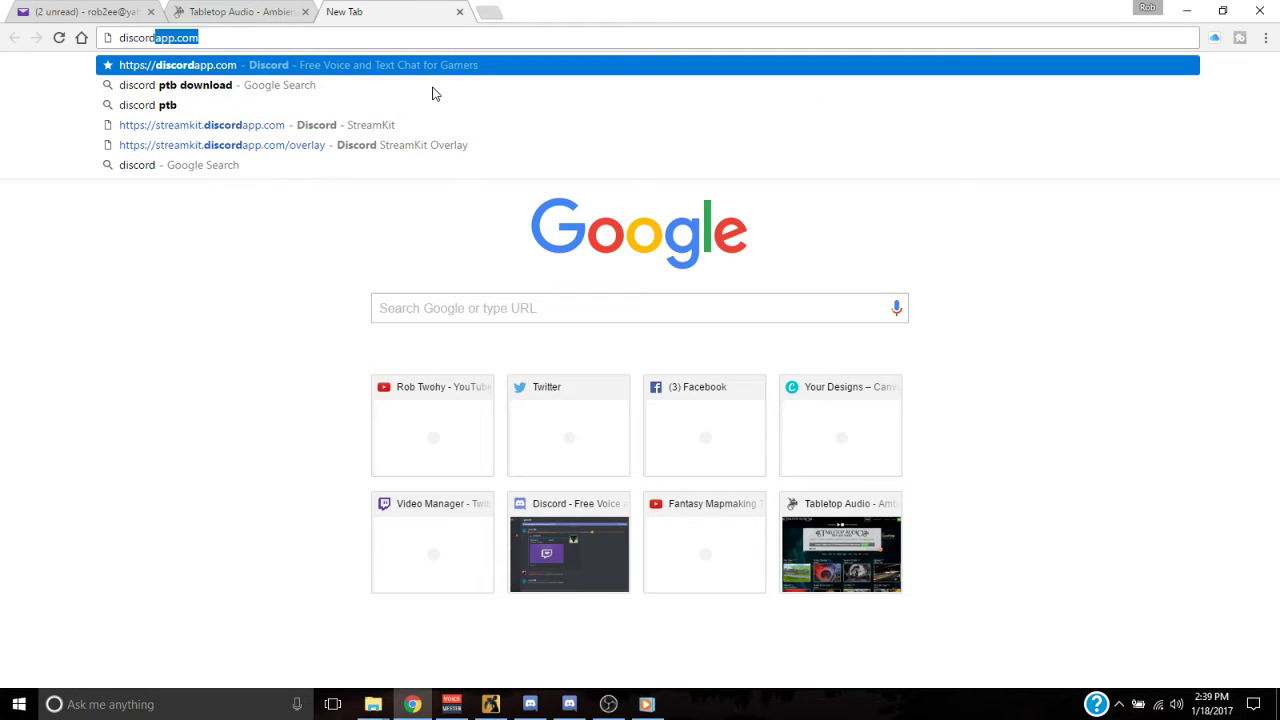
text(app/cp,)
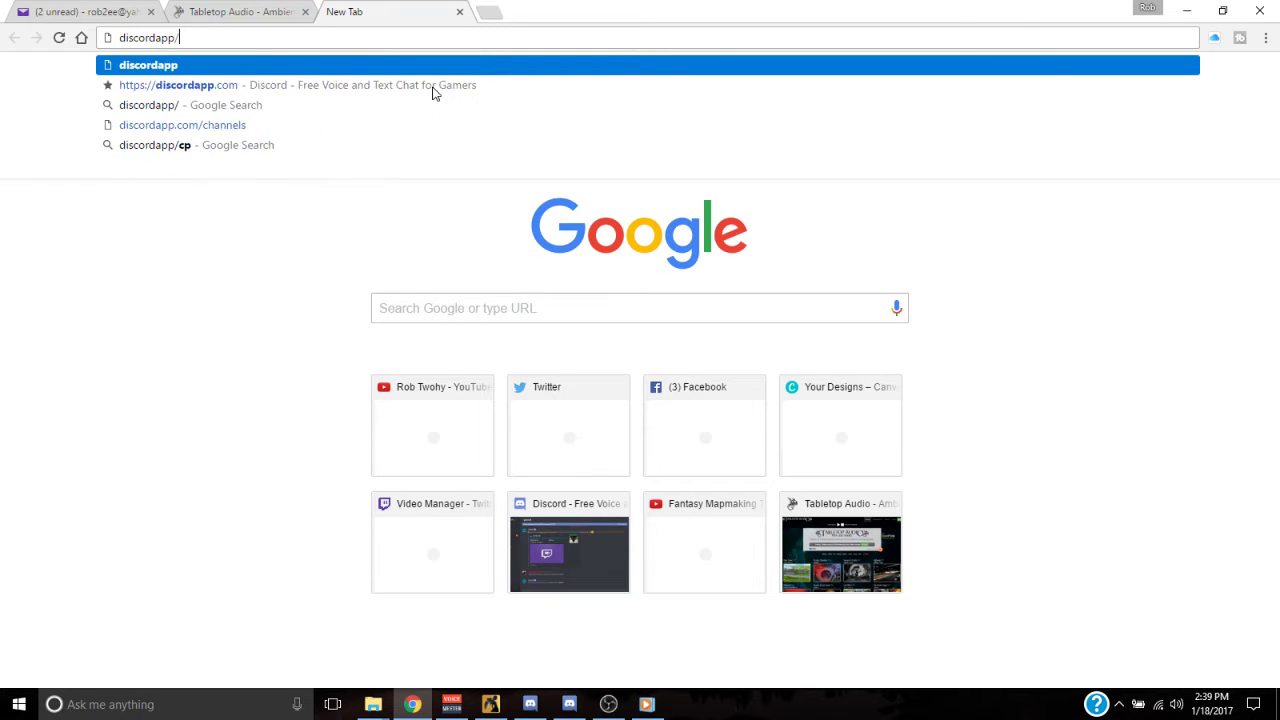
key(BackSpace)
key(BackSpace)
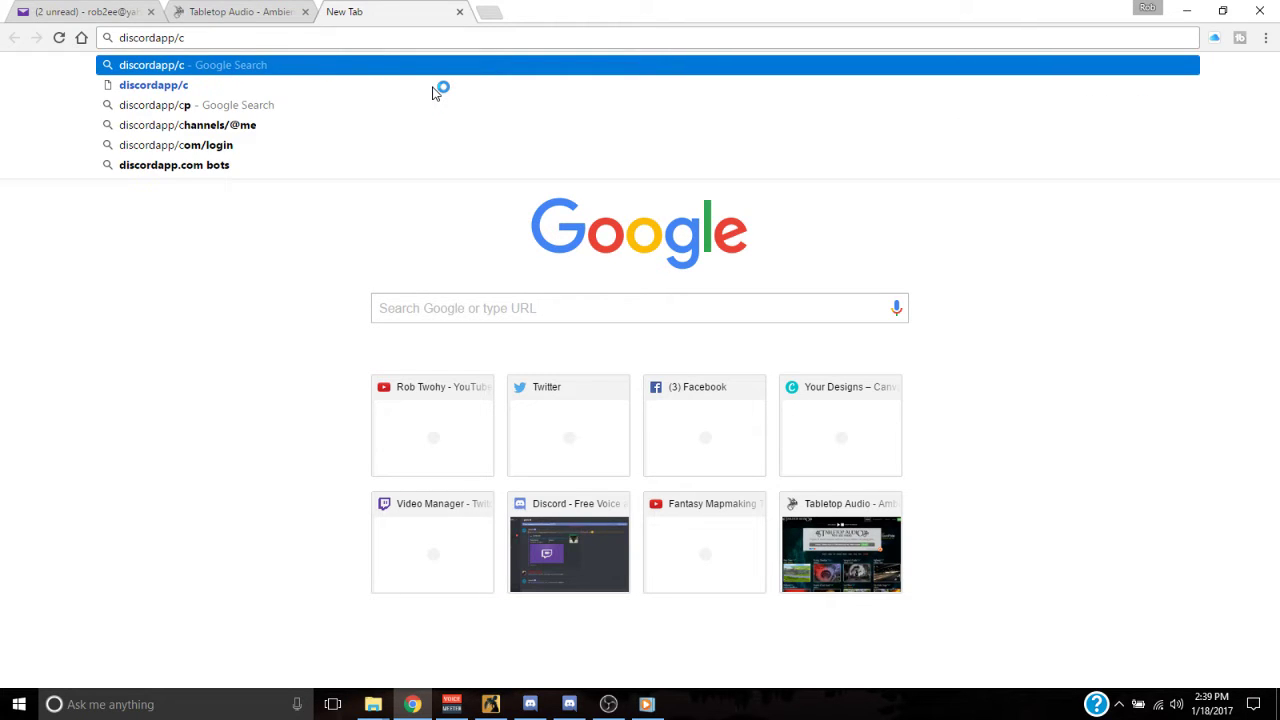
text(om)
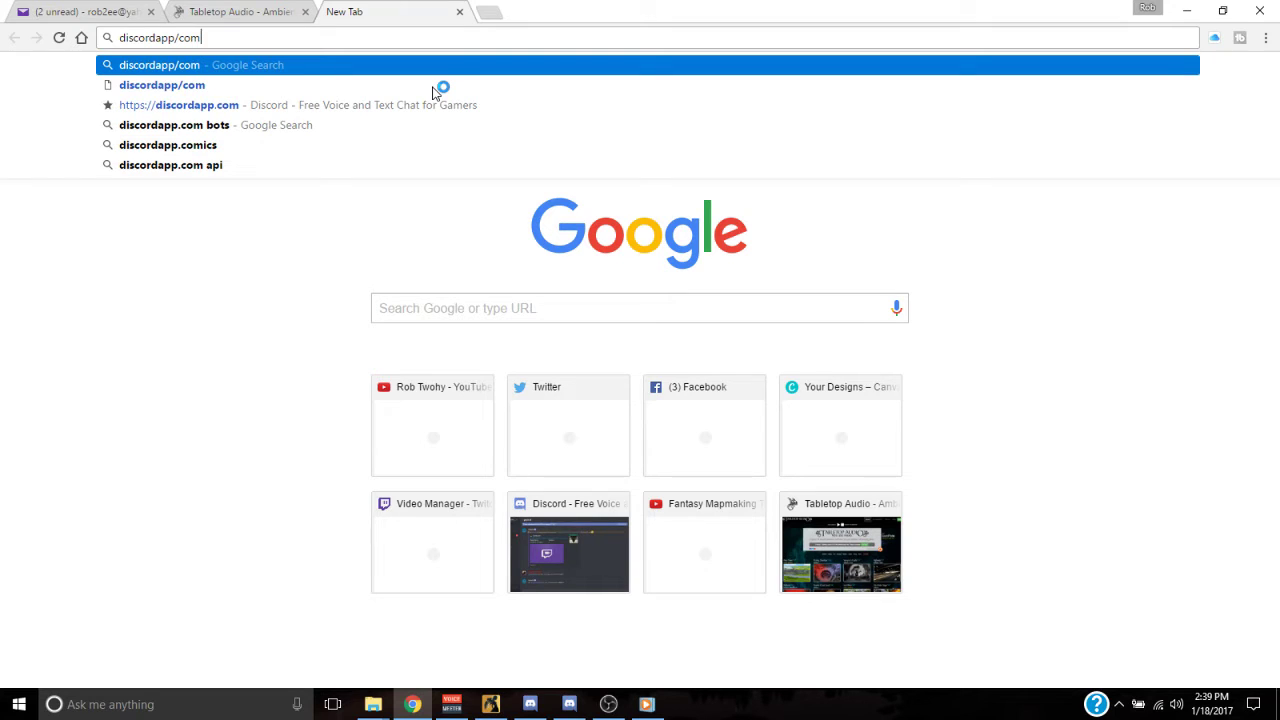
click(337, 104)
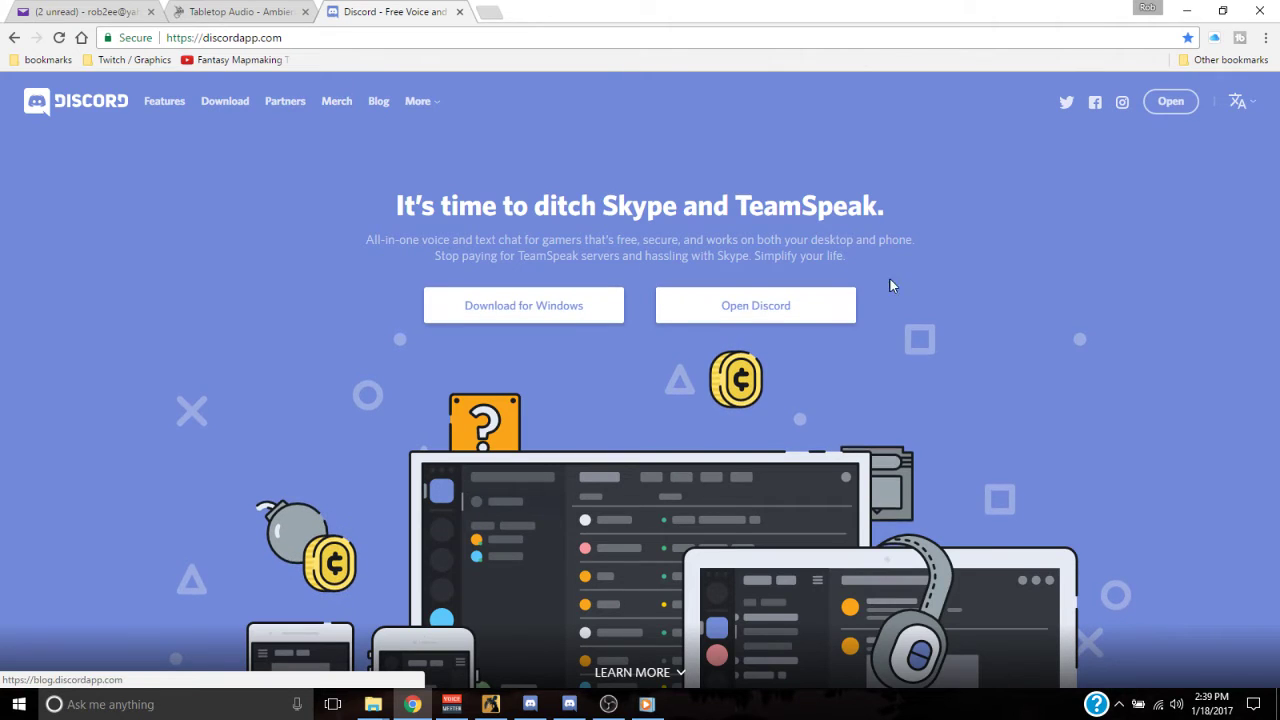
Open the Discord web app, enter the community server, and connect to Private Chat voice
click(785, 316)
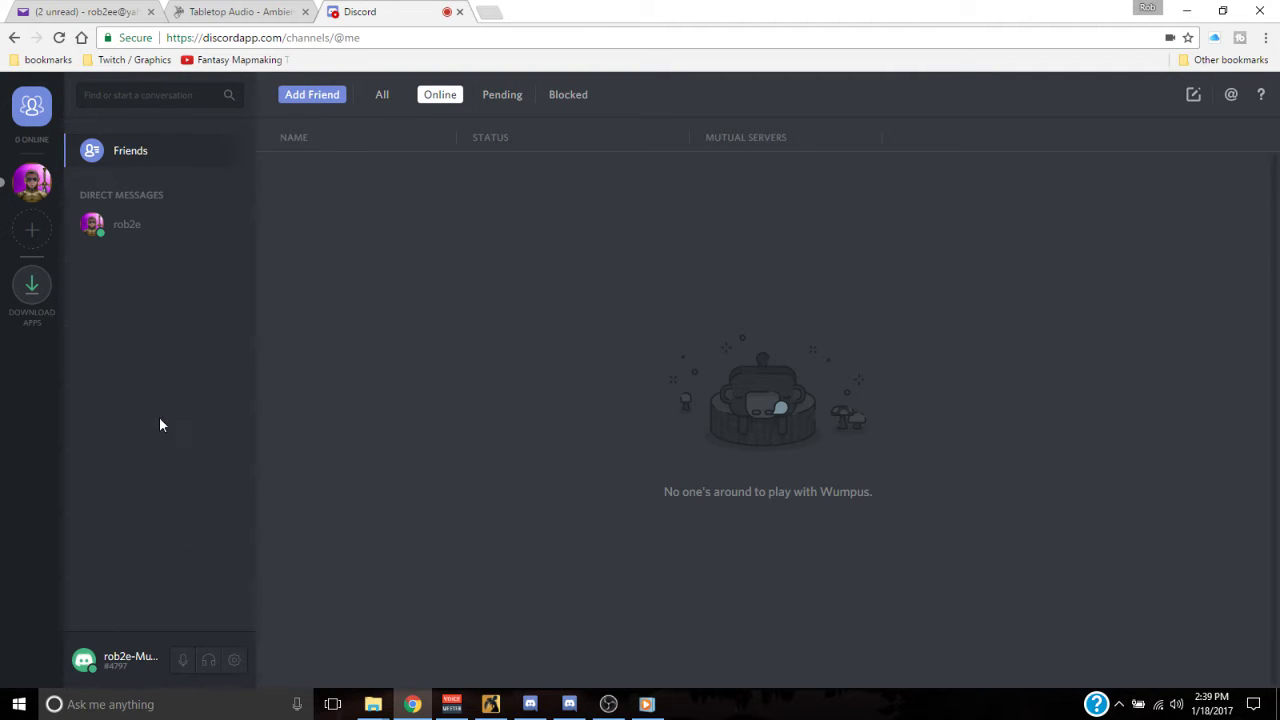
click(45, 192)
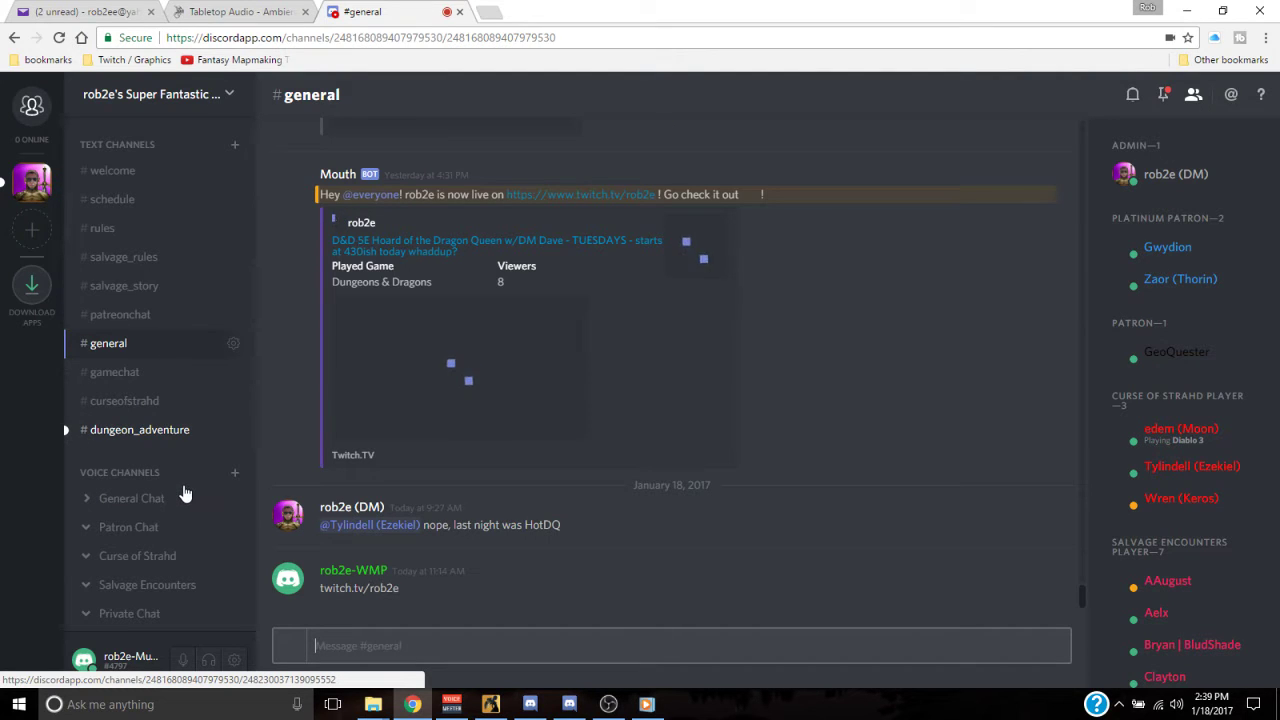
scroll(185, 494, down, 2)
click(145, 555)
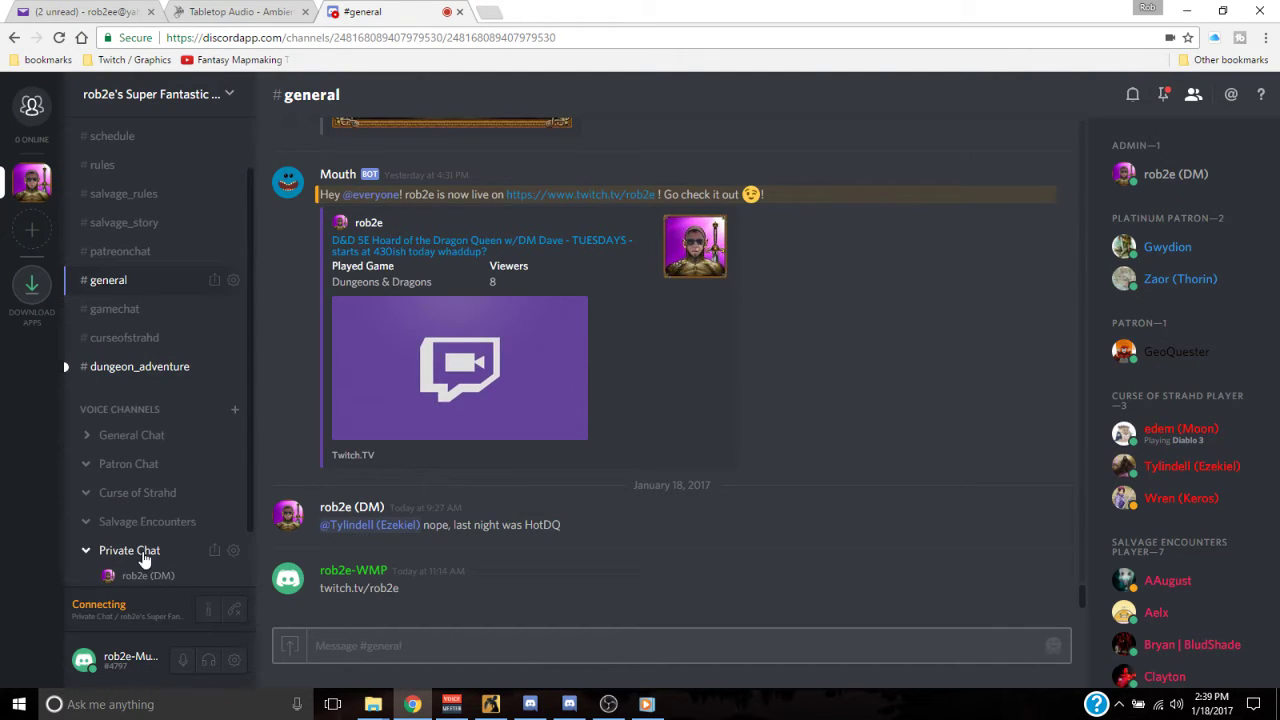
scroll(177, 471, down, 2)
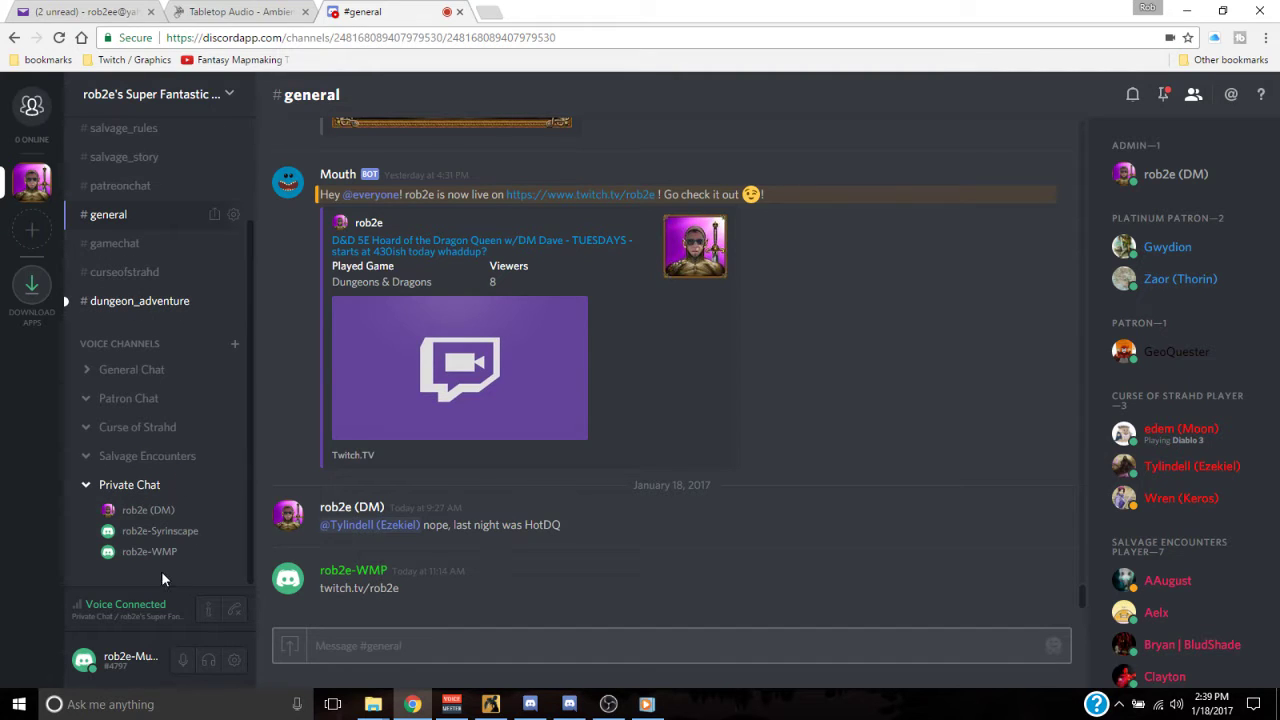
click(455, 703)
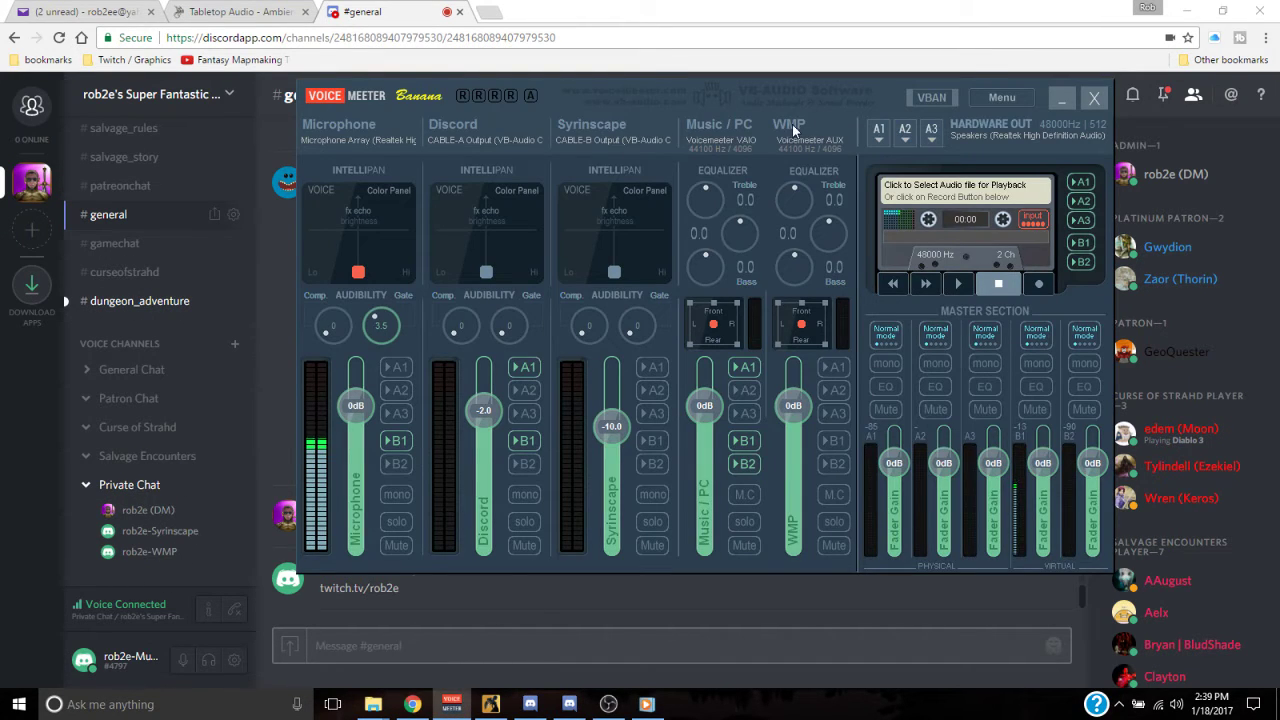
Confirm Private Chat lists the third (WMP) account in the desktop client, then switch back to Chrome
click(545, 703)
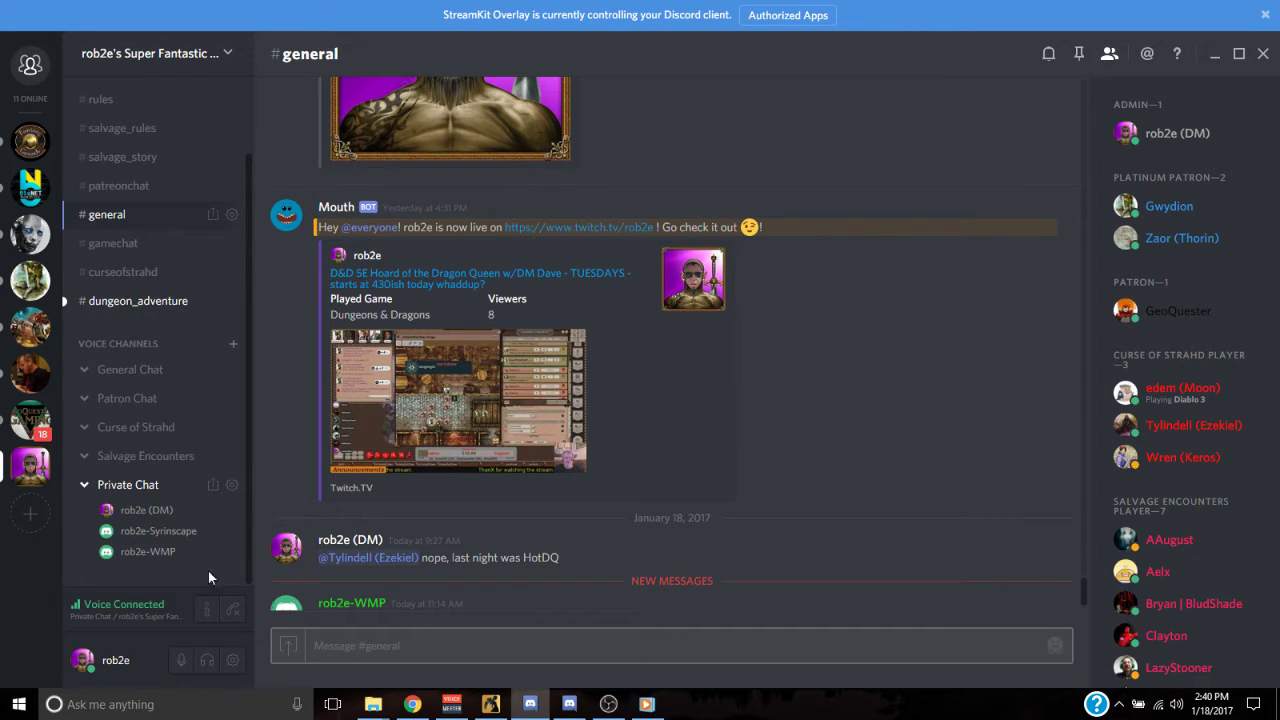
click(411, 705)
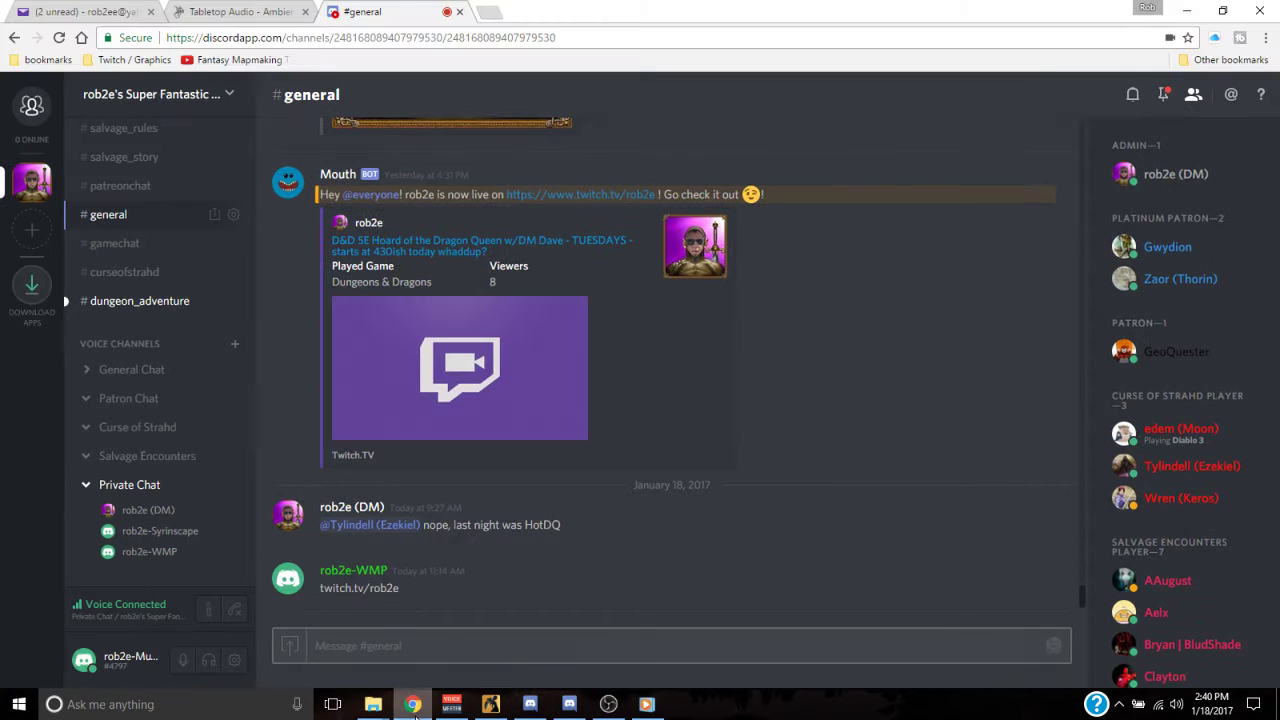
click(235, 661)
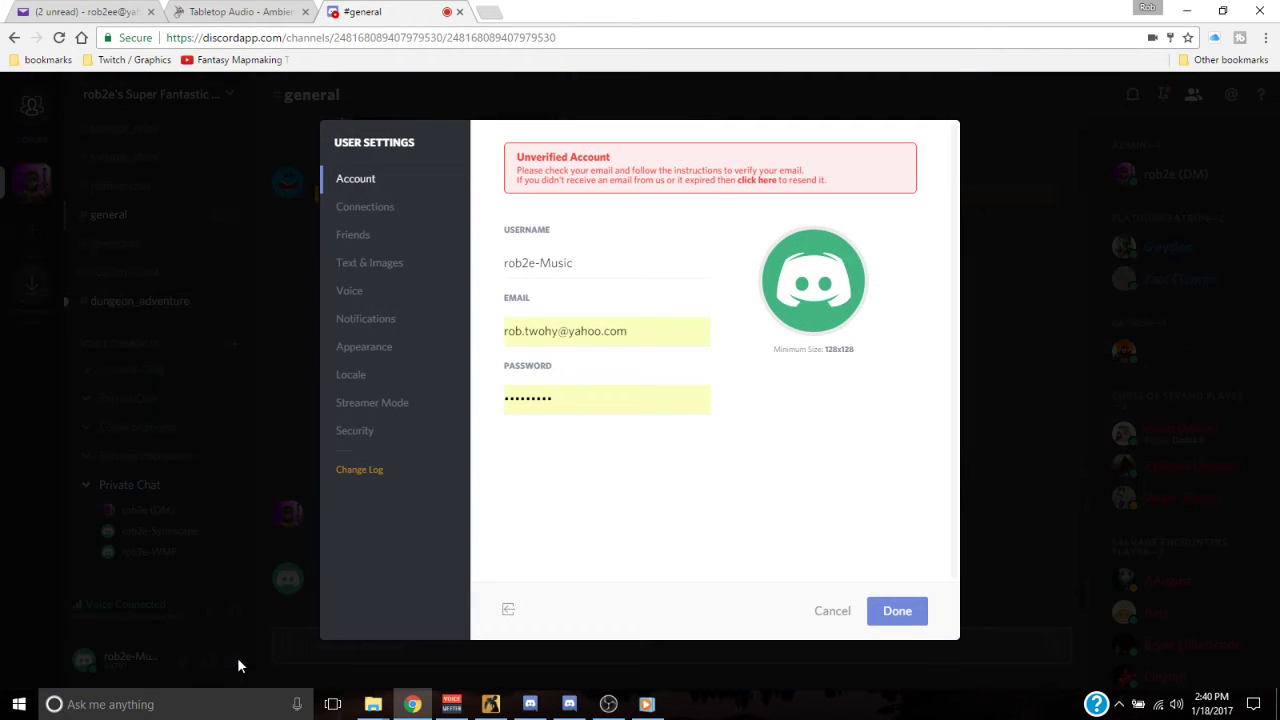
click(366, 300)
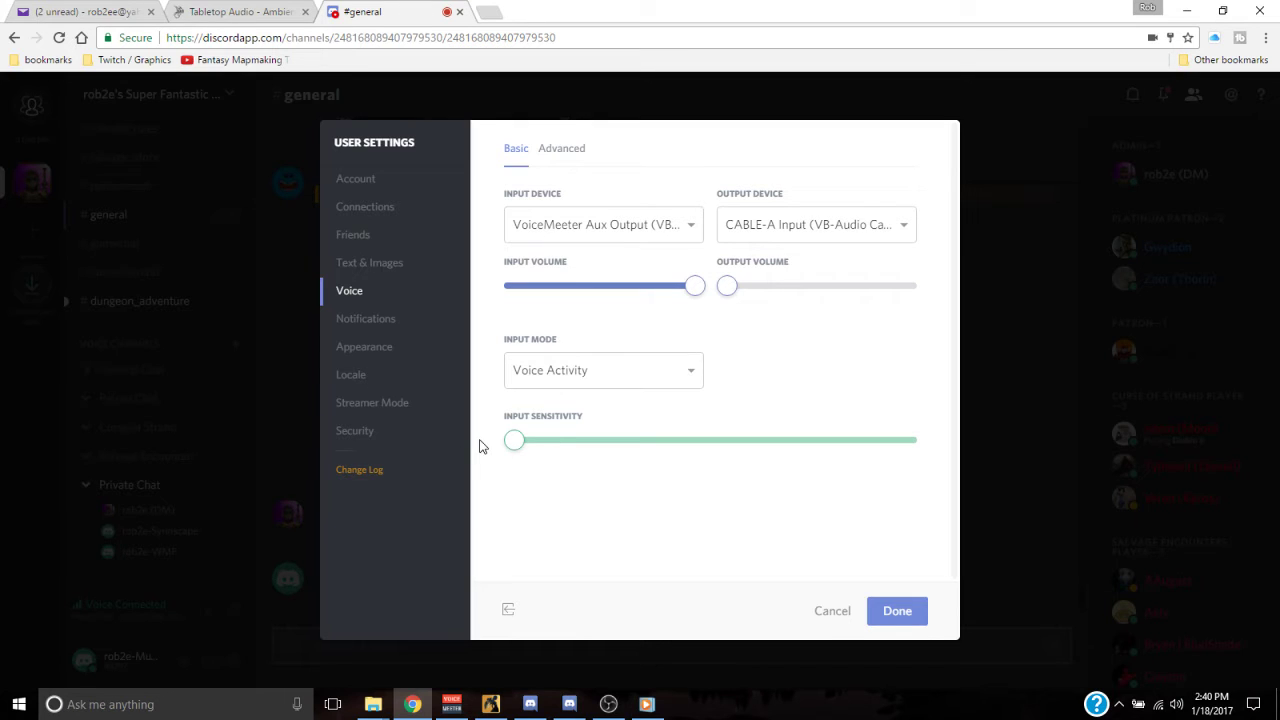
click(906, 616)
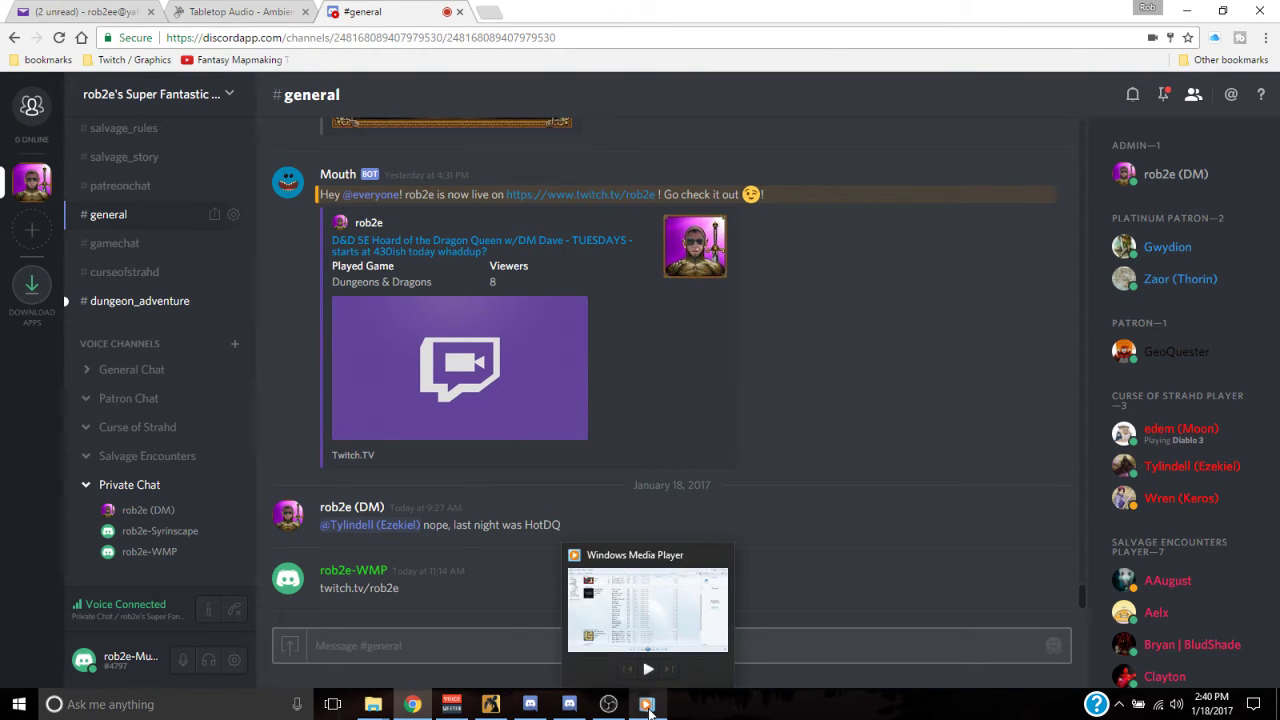
Play the Tabletop Audio track Medieval Town and bring the VoiceMeeter Banana mixer on top
click(648, 707)
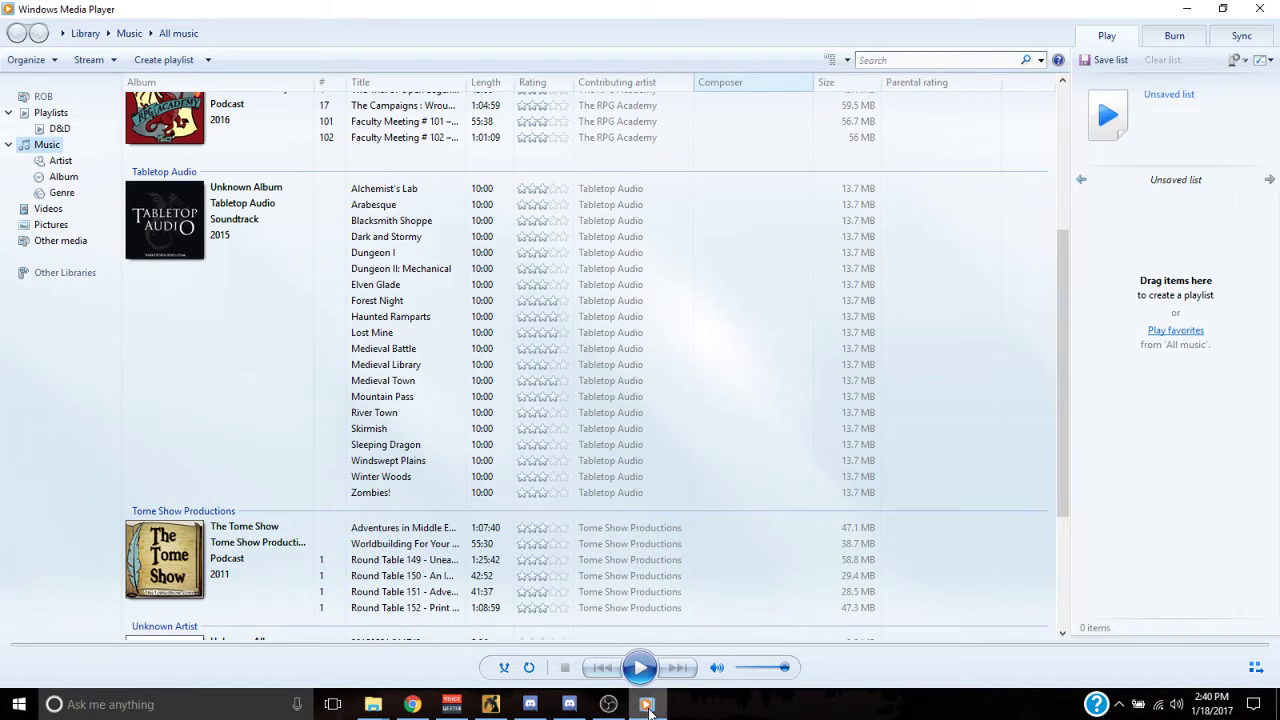
double_click(403, 388)
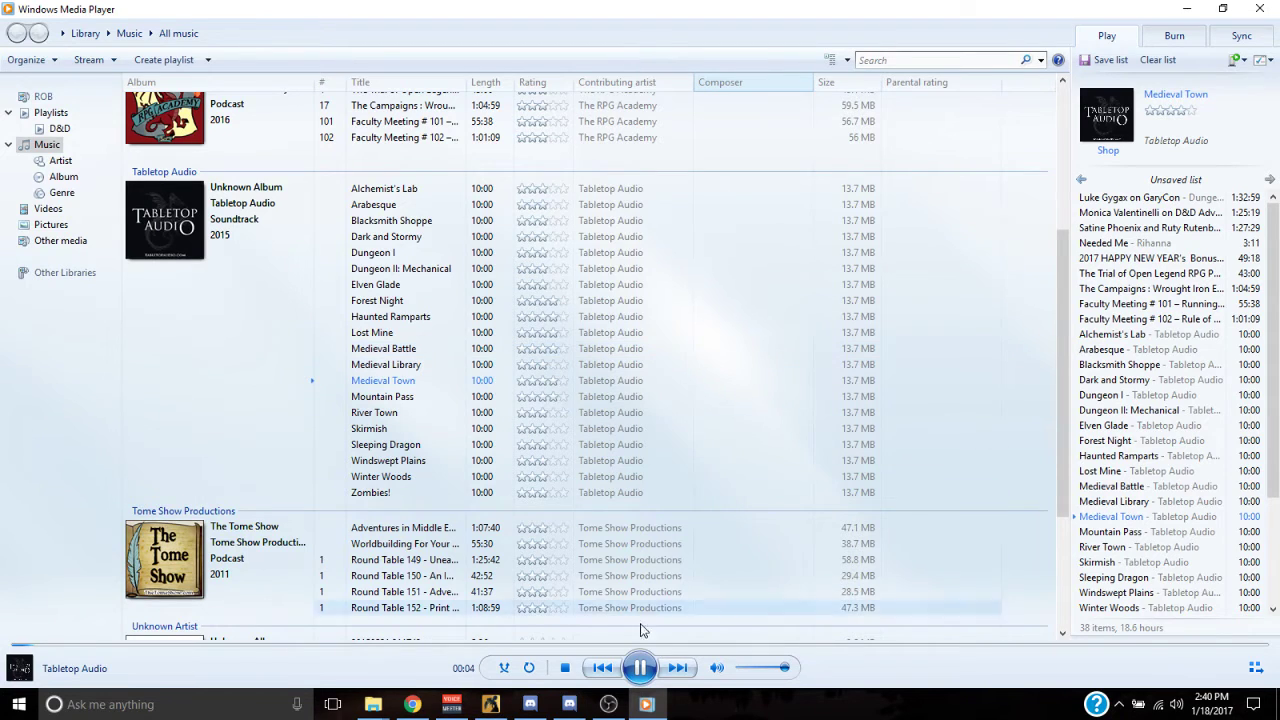
click(497, 678)
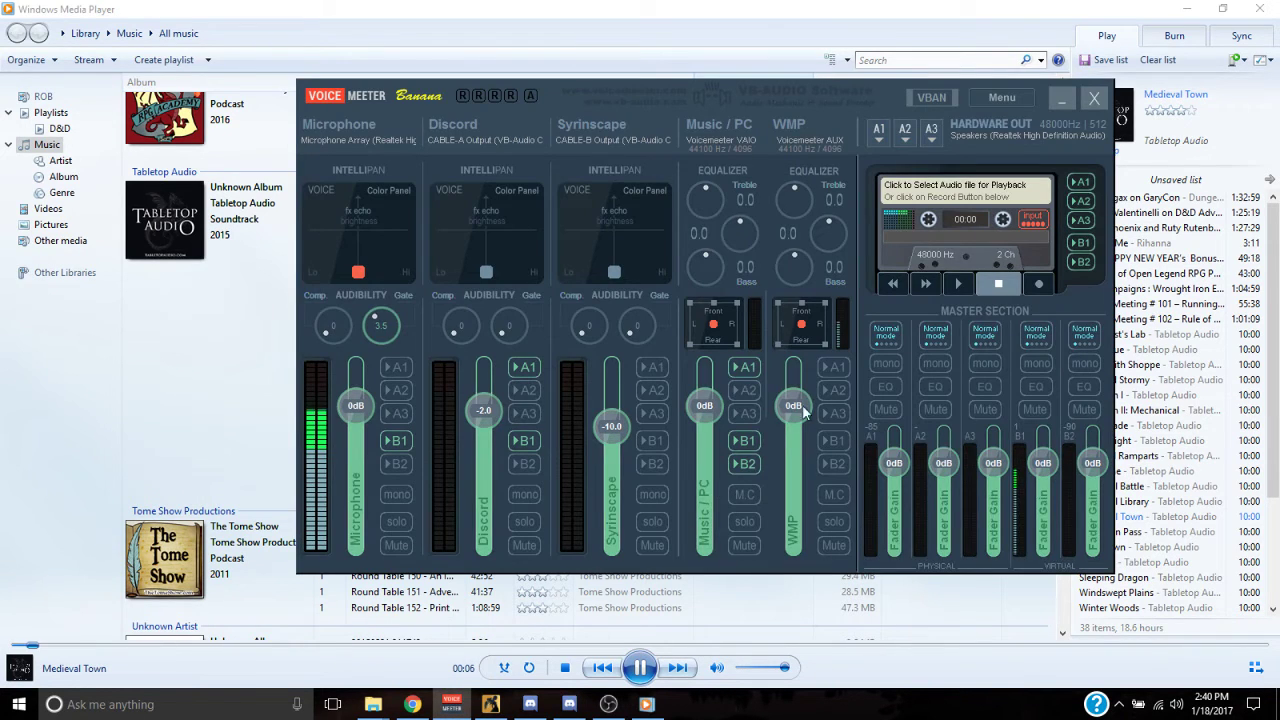
Route the WMP strip to A1, B1 and B2, and turn B2 off on the Music/PC strip
click(845, 366)
click(836, 441)
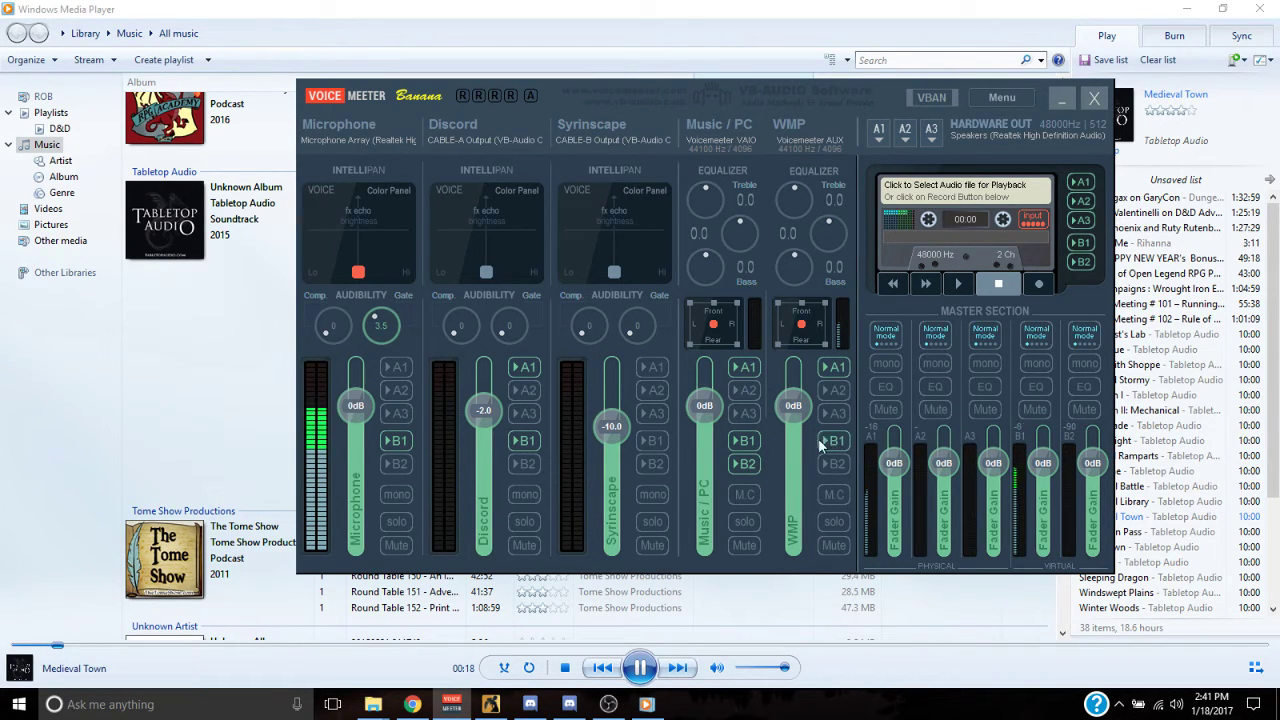
click(738, 466)
click(835, 467)
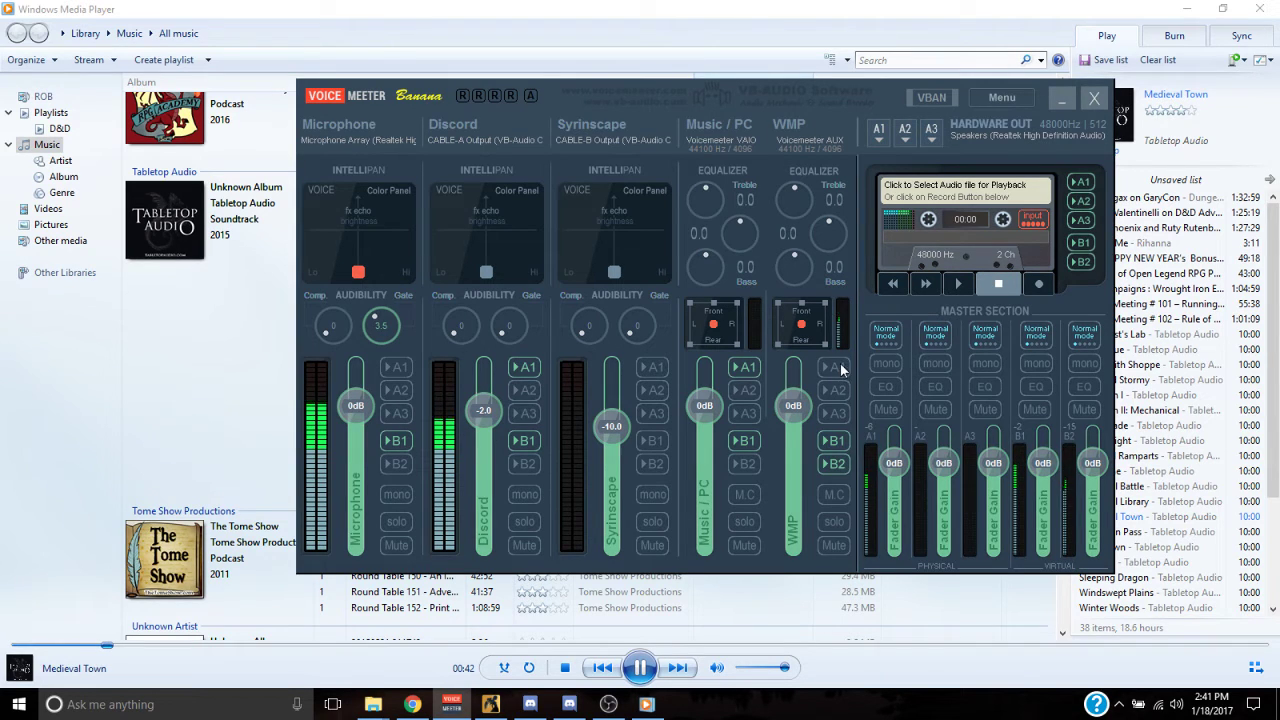
double_click(790, 406)
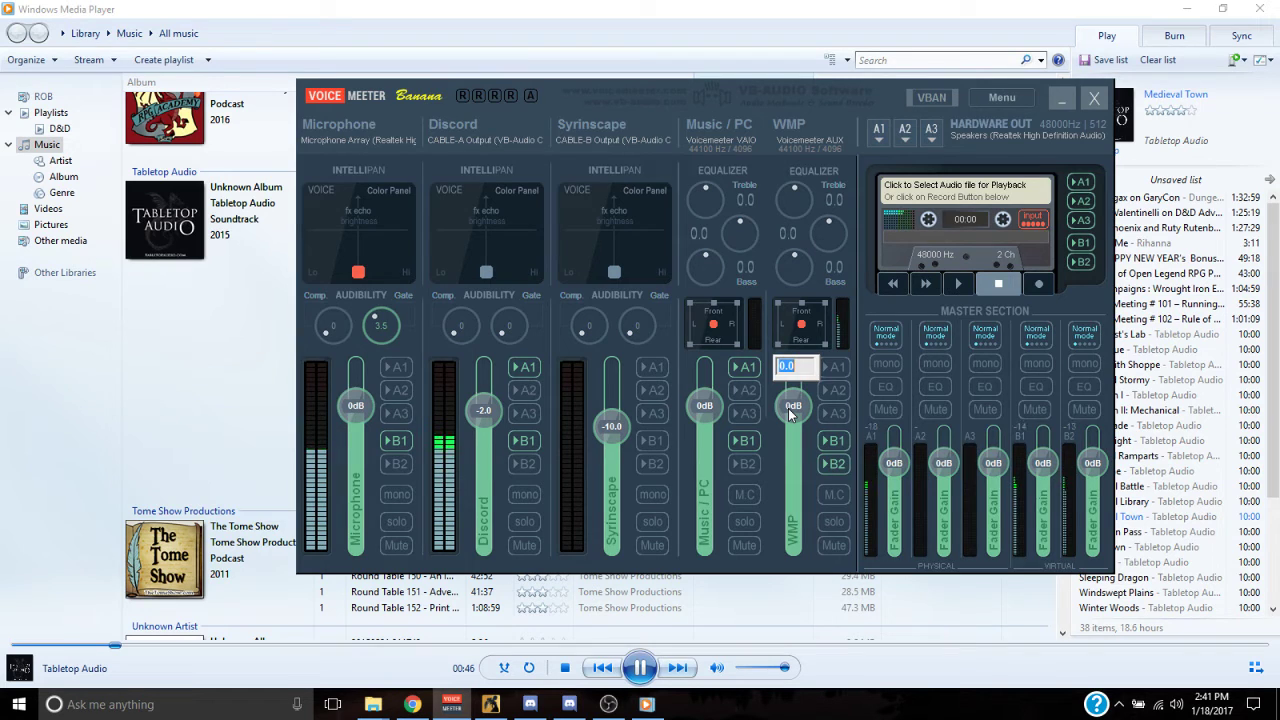
Set the WMP channel gain to -10 dB, then bring the Discord app forward
text(-10)
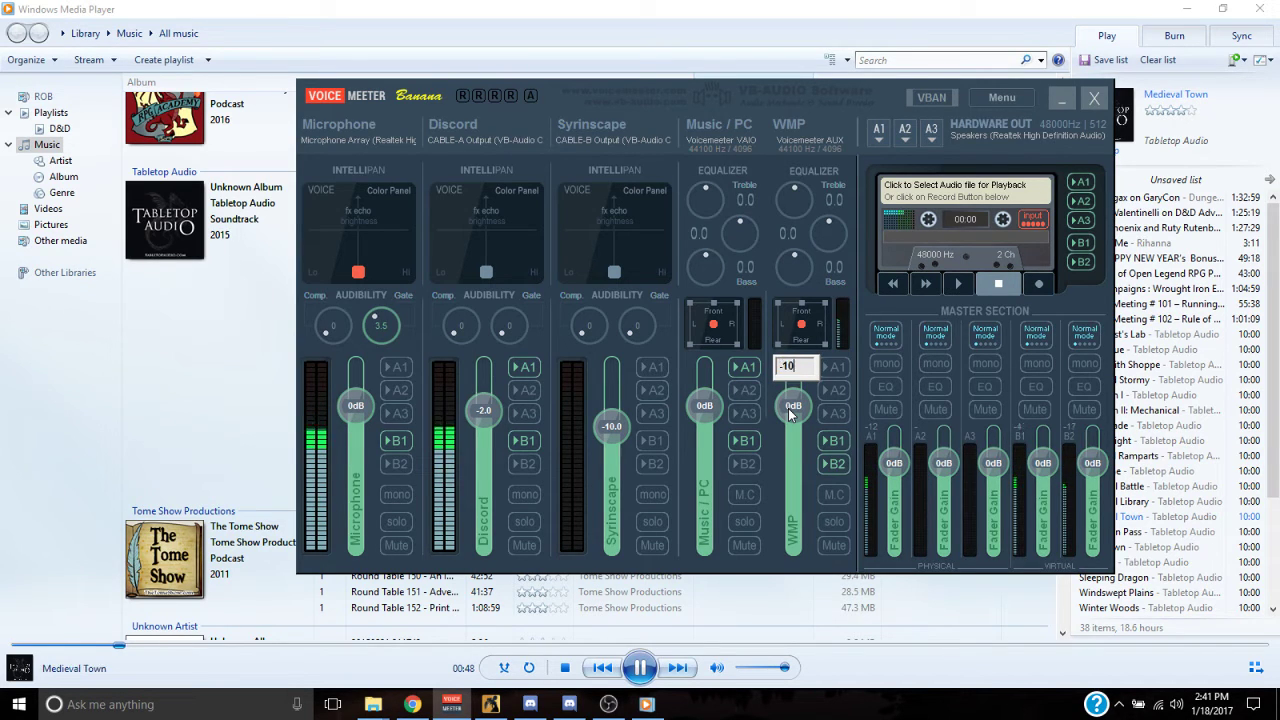
key(Return)
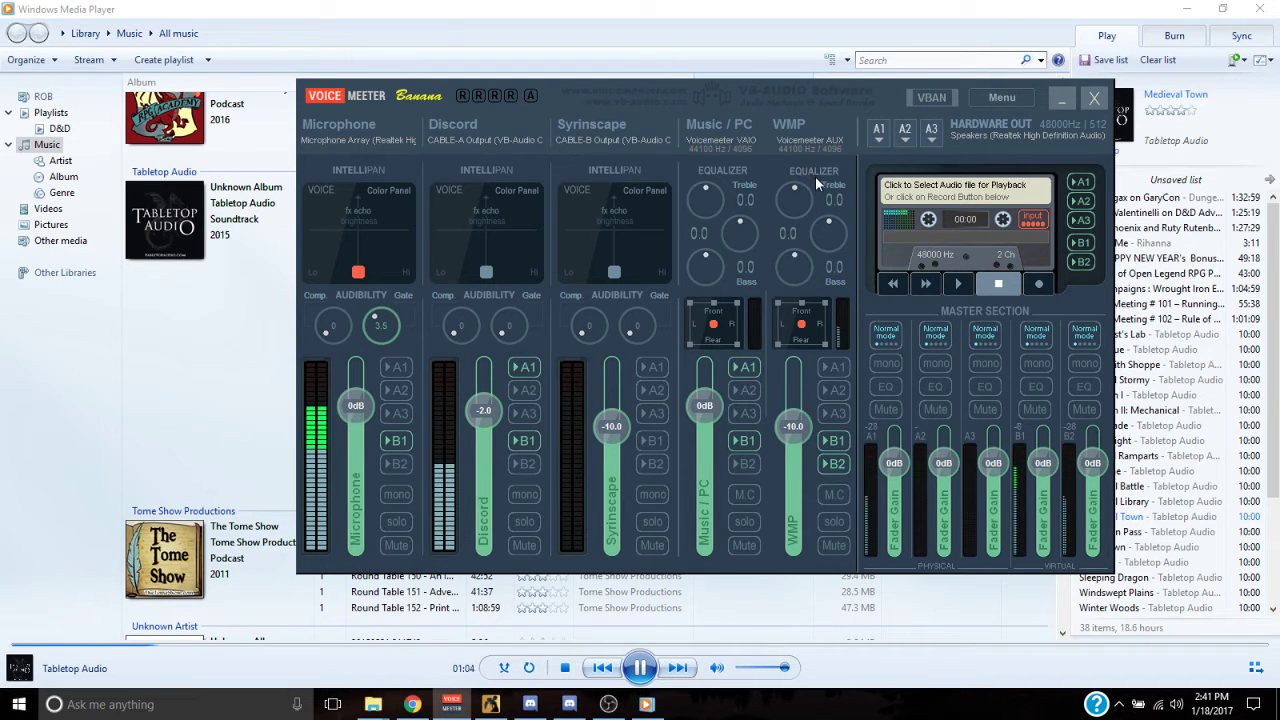
click(530, 704)
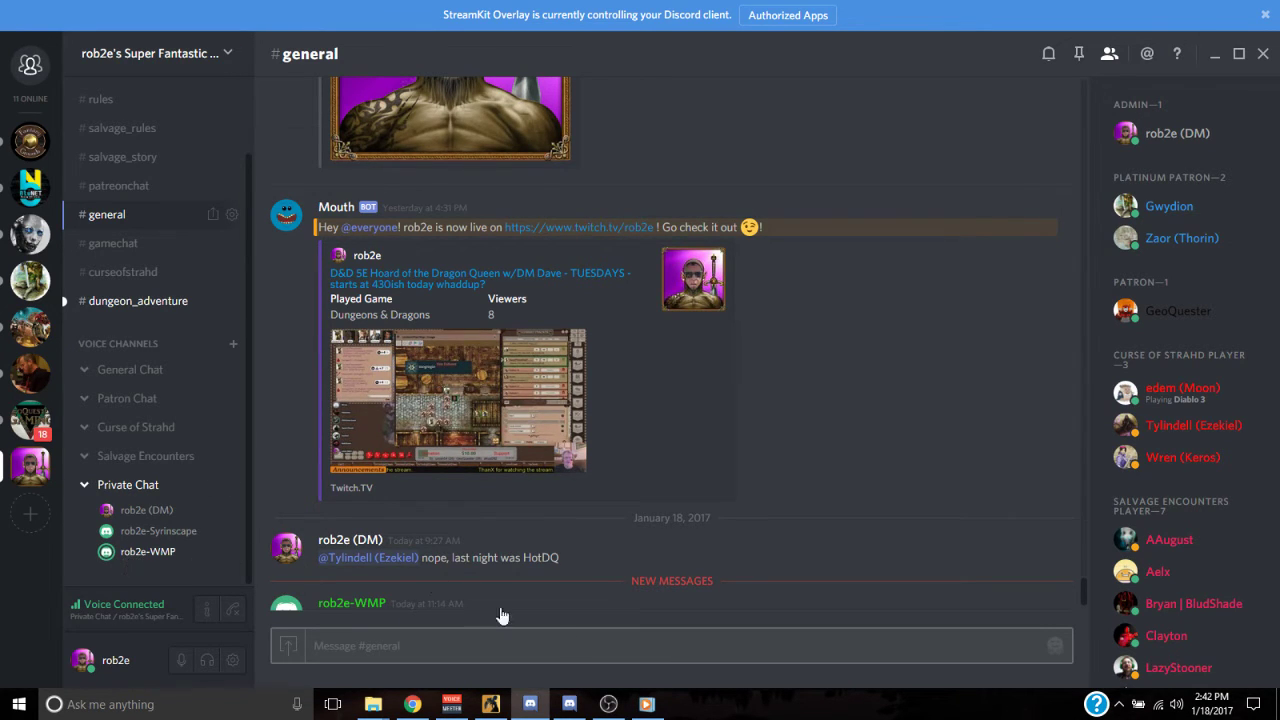
click(646, 704)
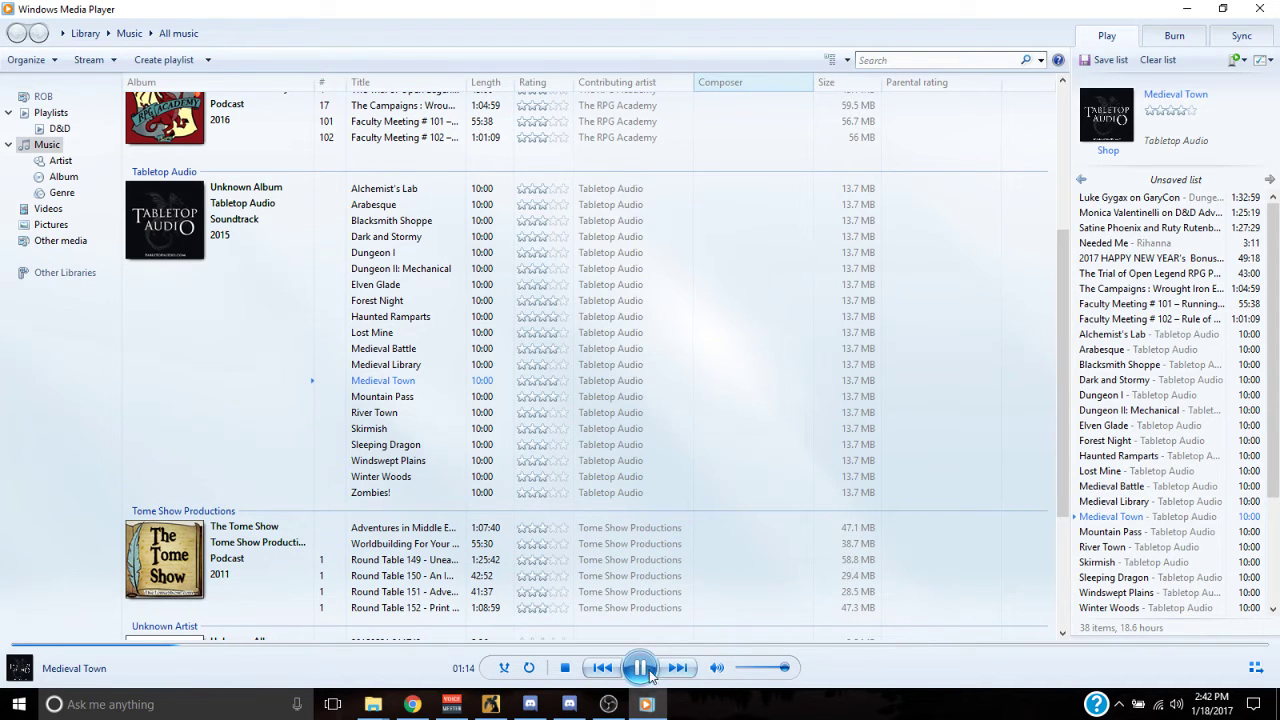
click(530, 704)
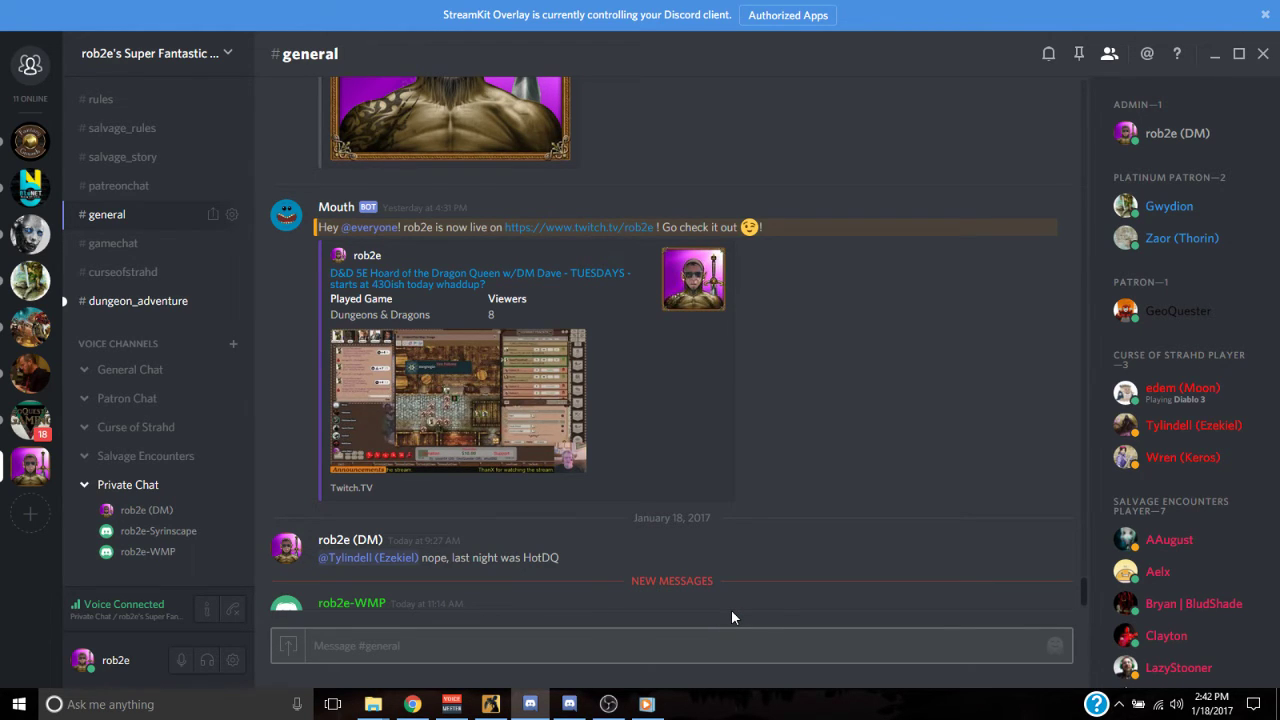
Cycle through Syrinscape and Discord to Chrome's Tabletop Audio tab
click(490, 706)
click(543, 707)
mouse_move(651, 710)
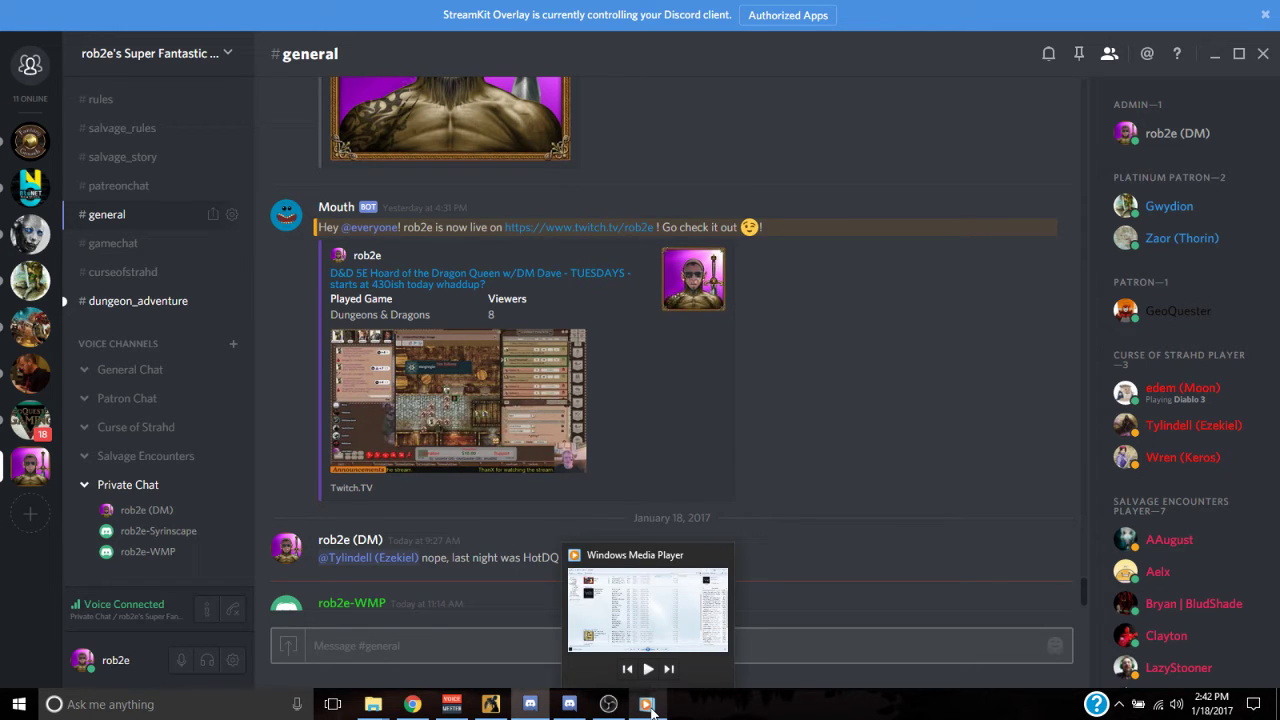
click(414, 705)
click(238, 12)
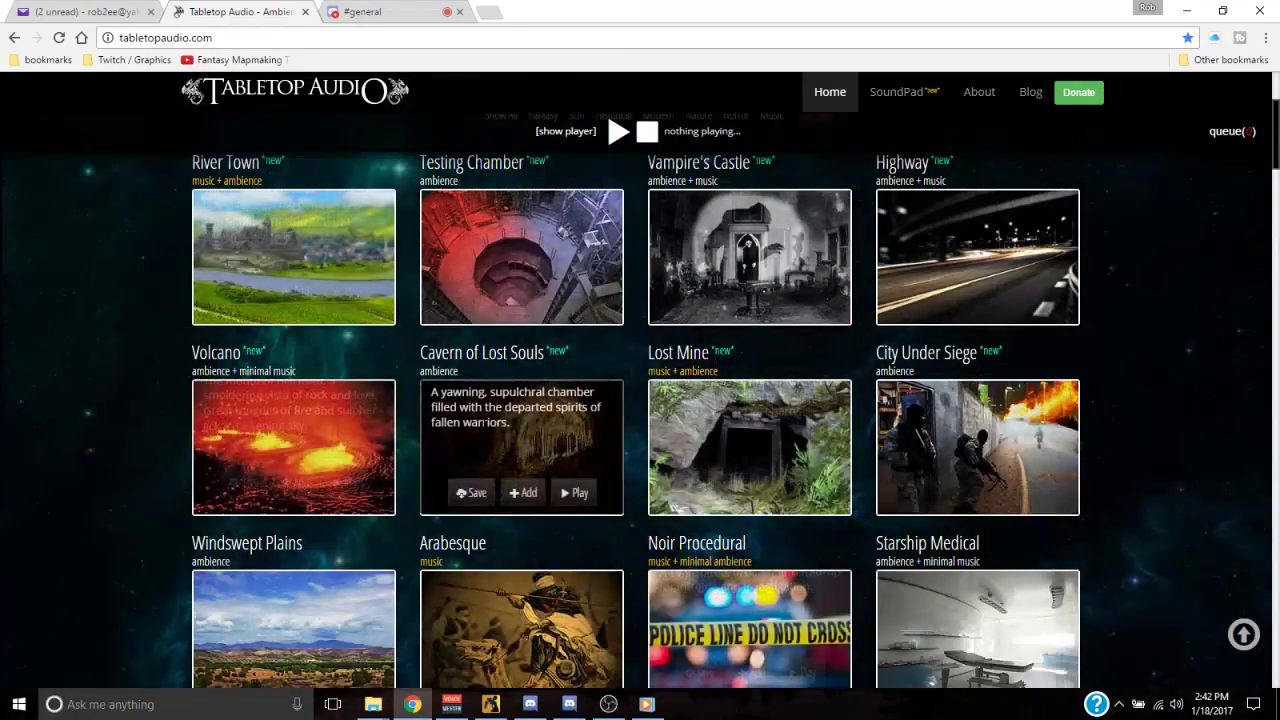
Resume the Medieval Town track in Windows Media Player and switch to the second Discord client
click(646, 704)
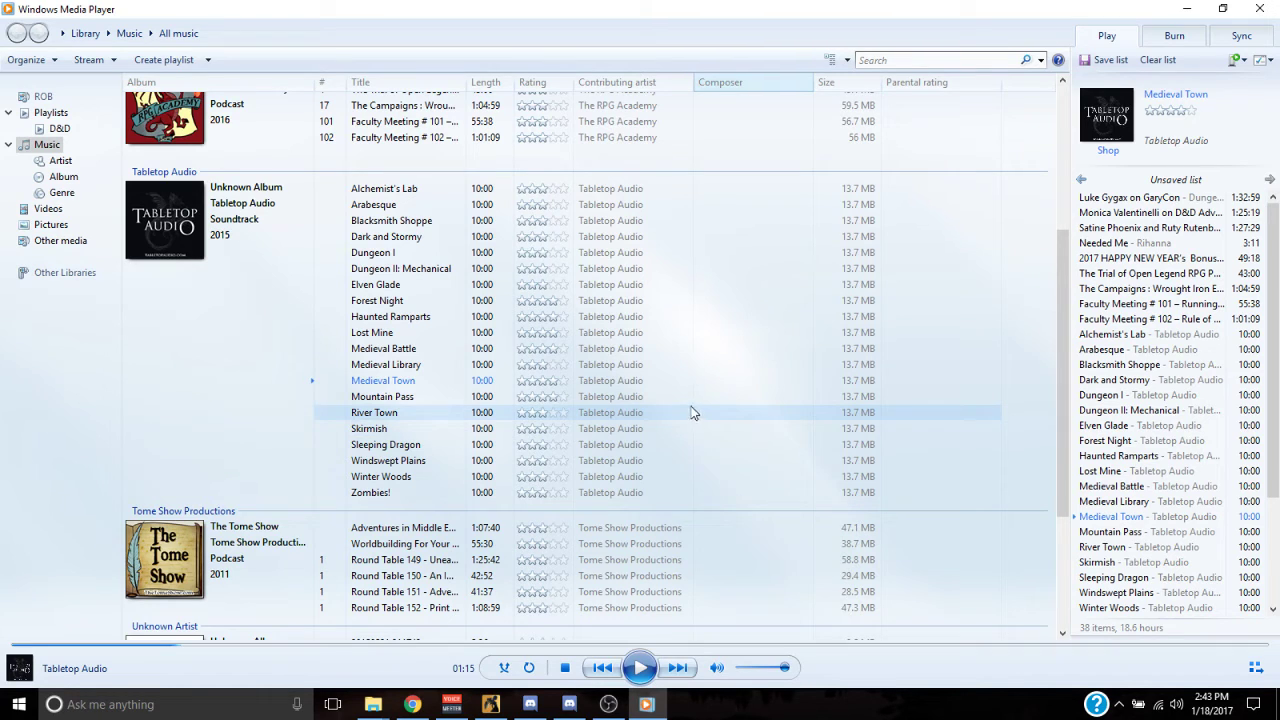
click(641, 668)
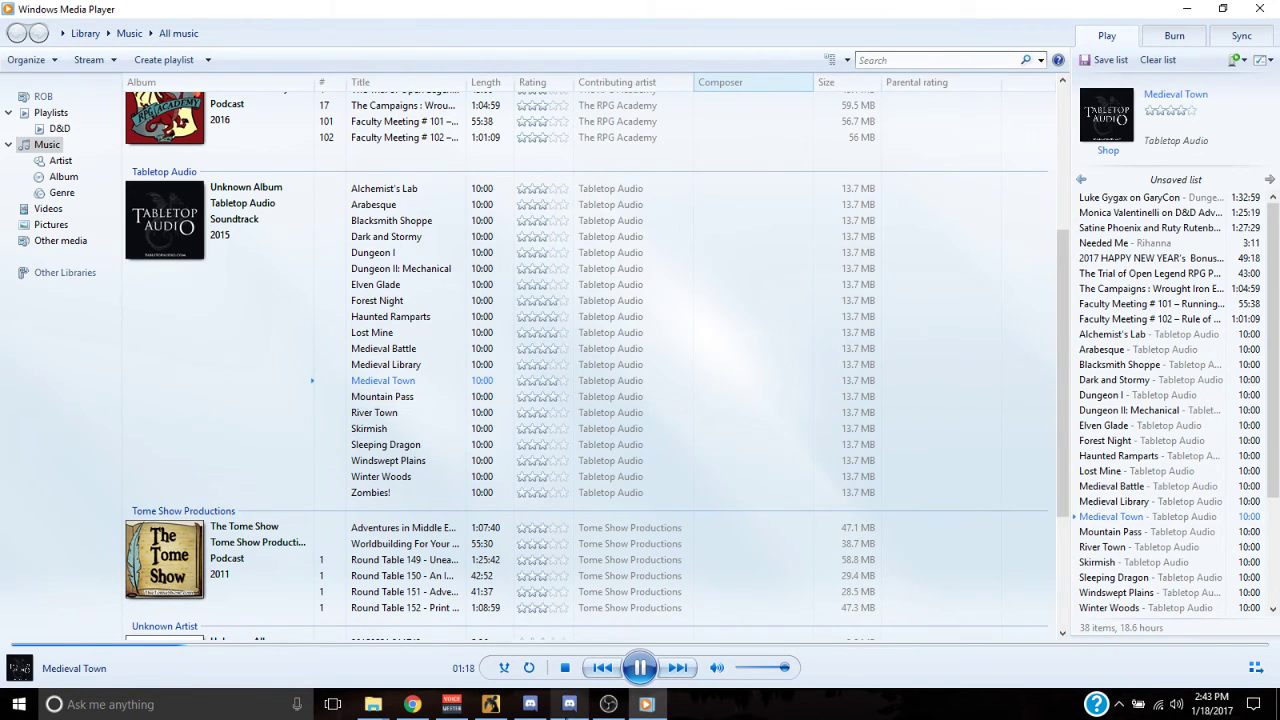
click(570, 706)
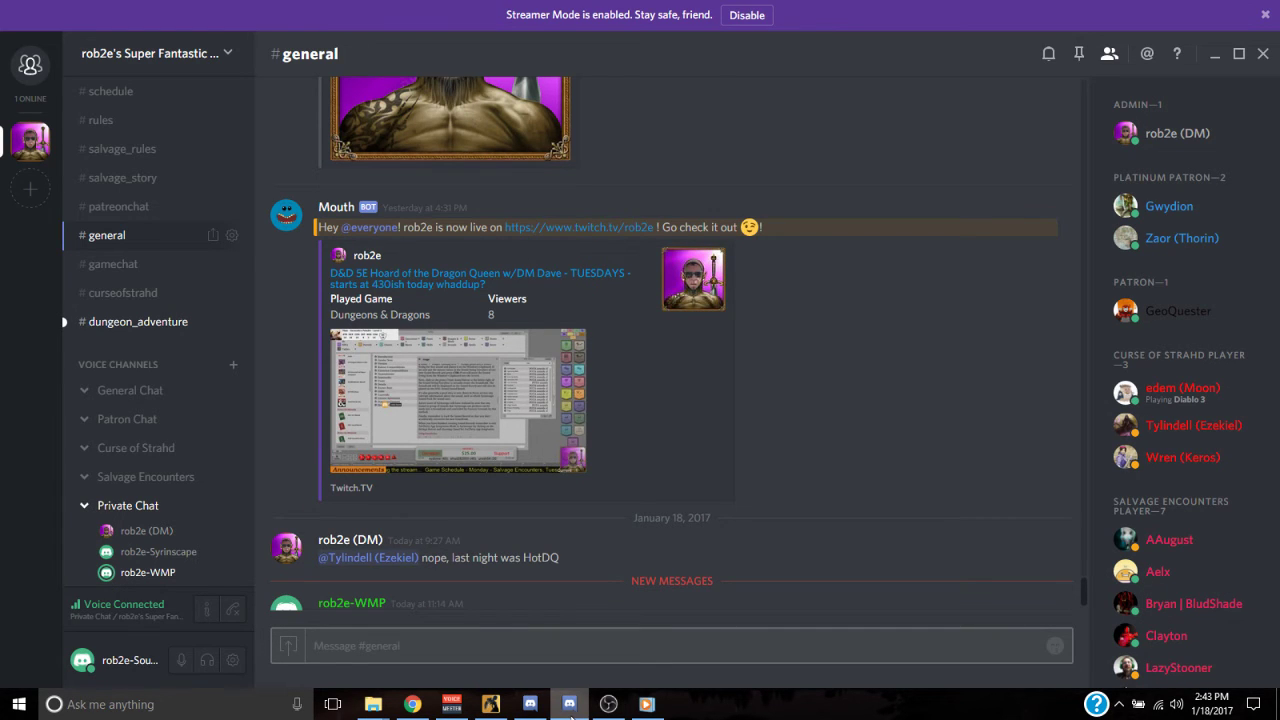
Toggle B2 on VoiceMeeter's WMP strip on, off and back on, then return to Media Player
click(451, 704)
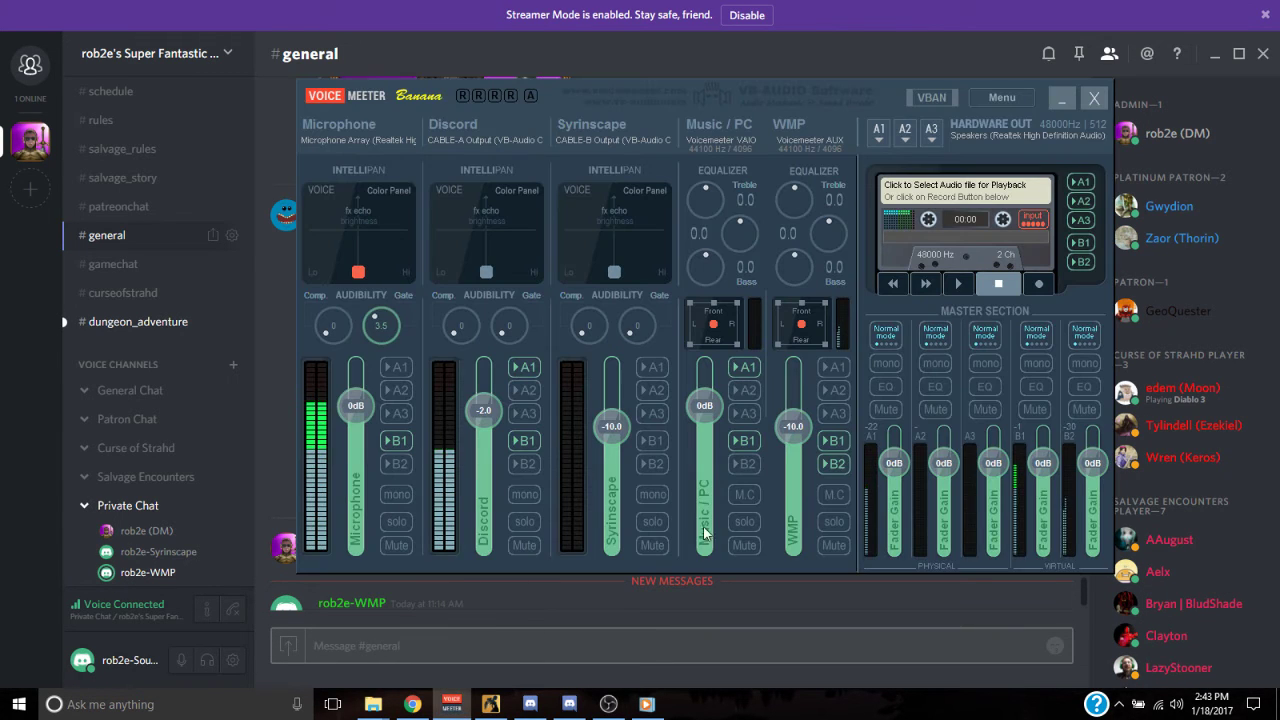
click(835, 463)
click(835, 465)
click(835, 465)
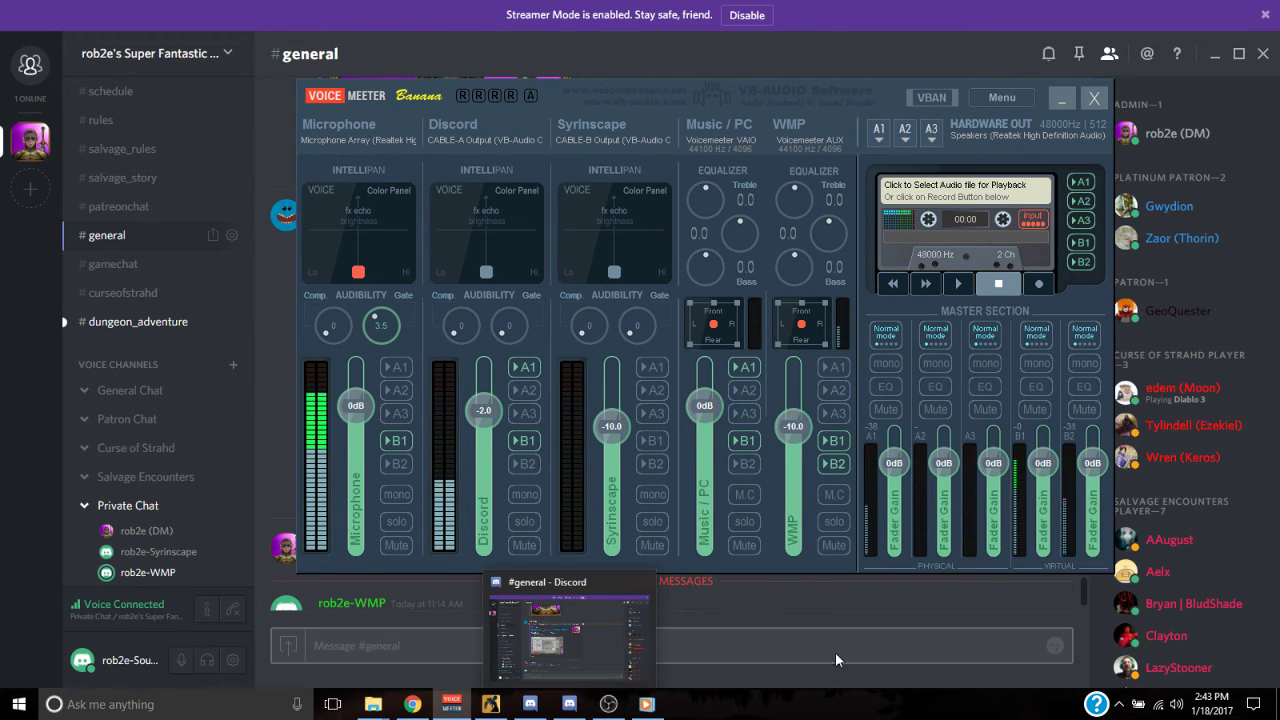
click(661, 712)
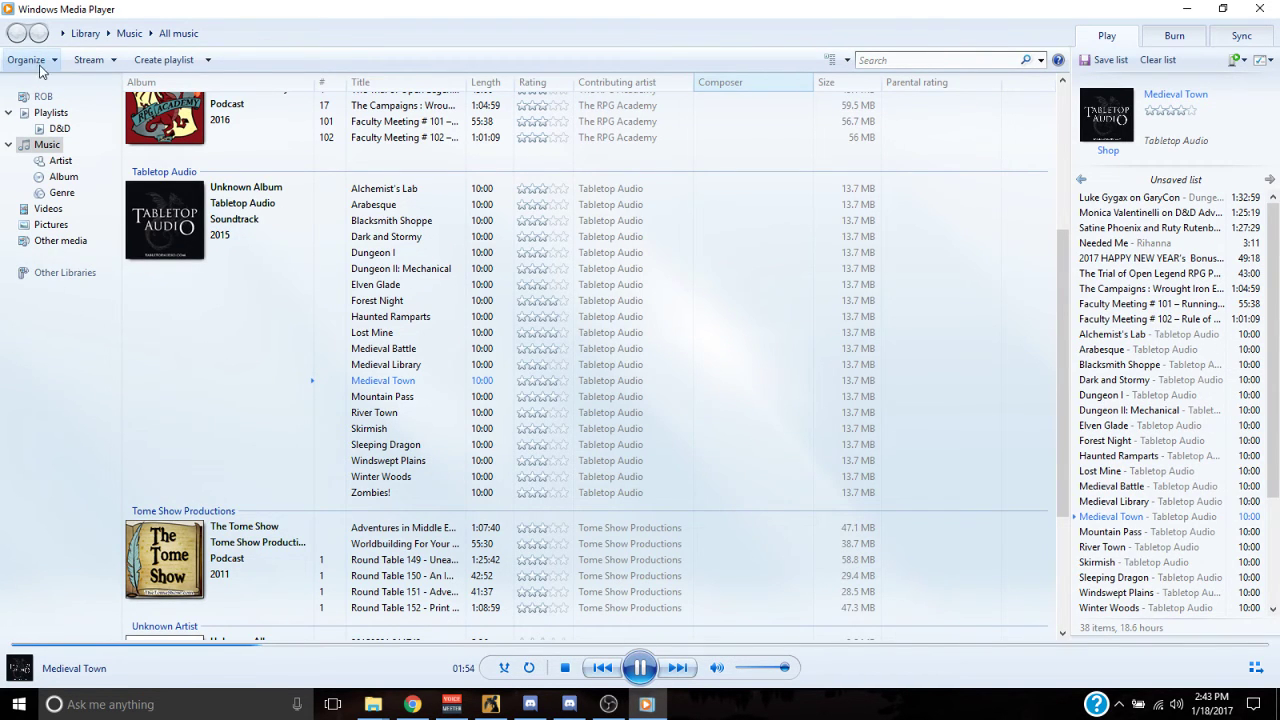
In the web Discord #general tab, confirm the Voice input device is VoiceMeeter Aux Output
mouse_move(577, 713)
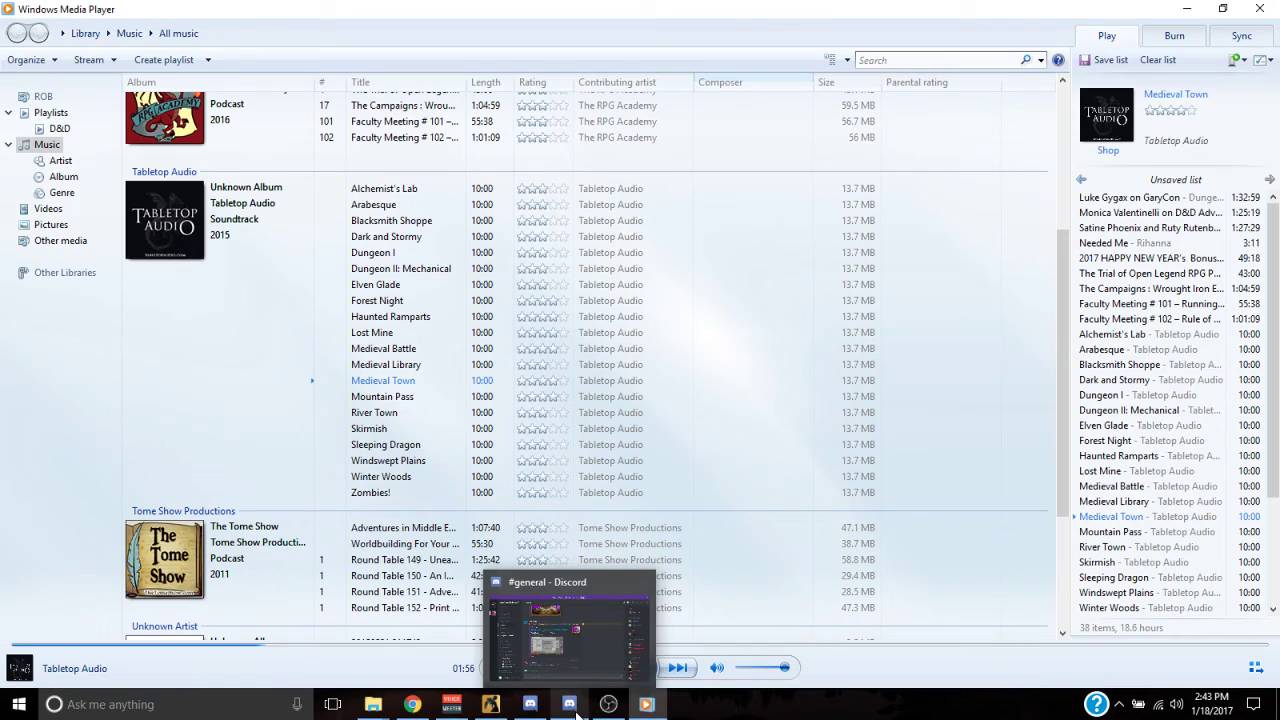
click(412, 704)
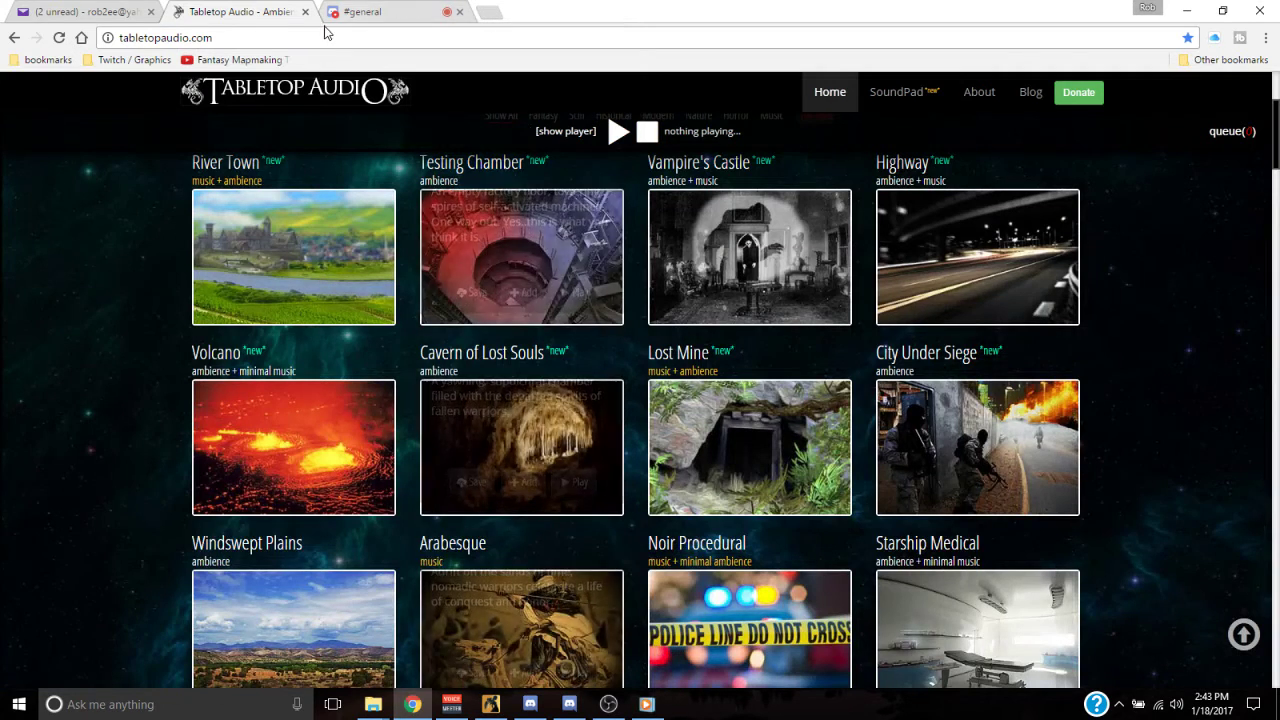
click(365, 12)
click(234, 660)
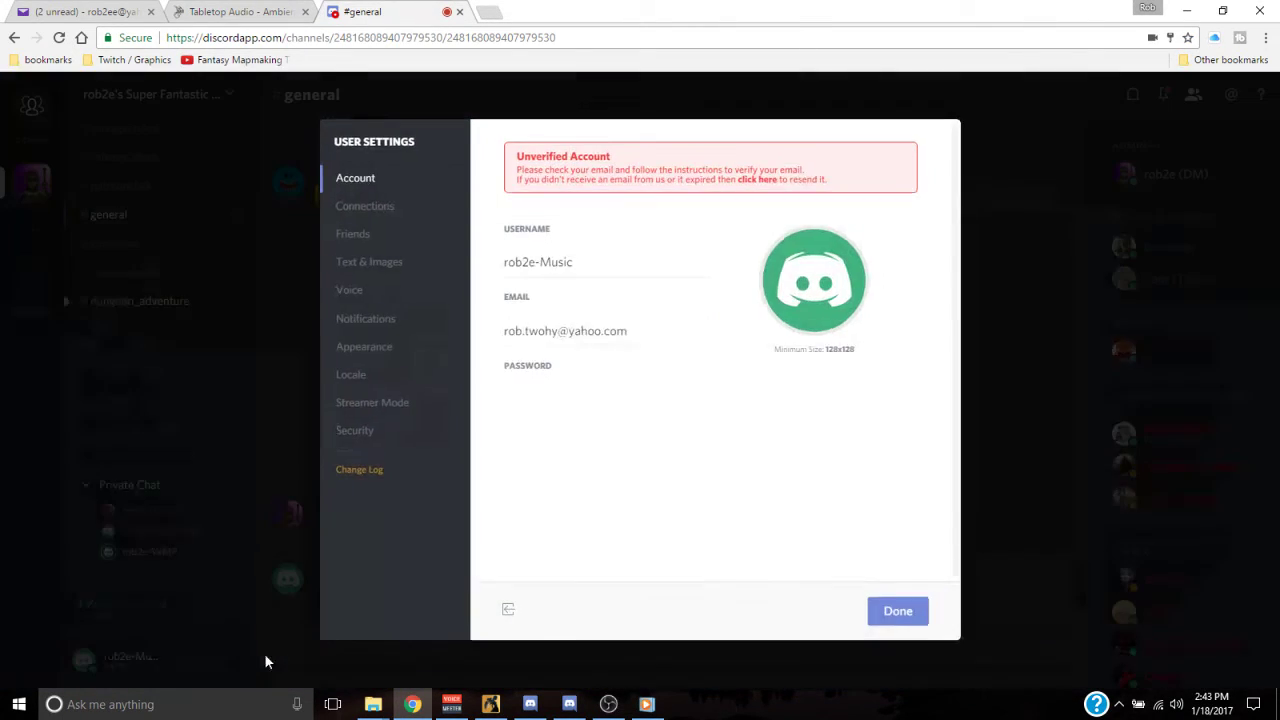
click(370, 298)
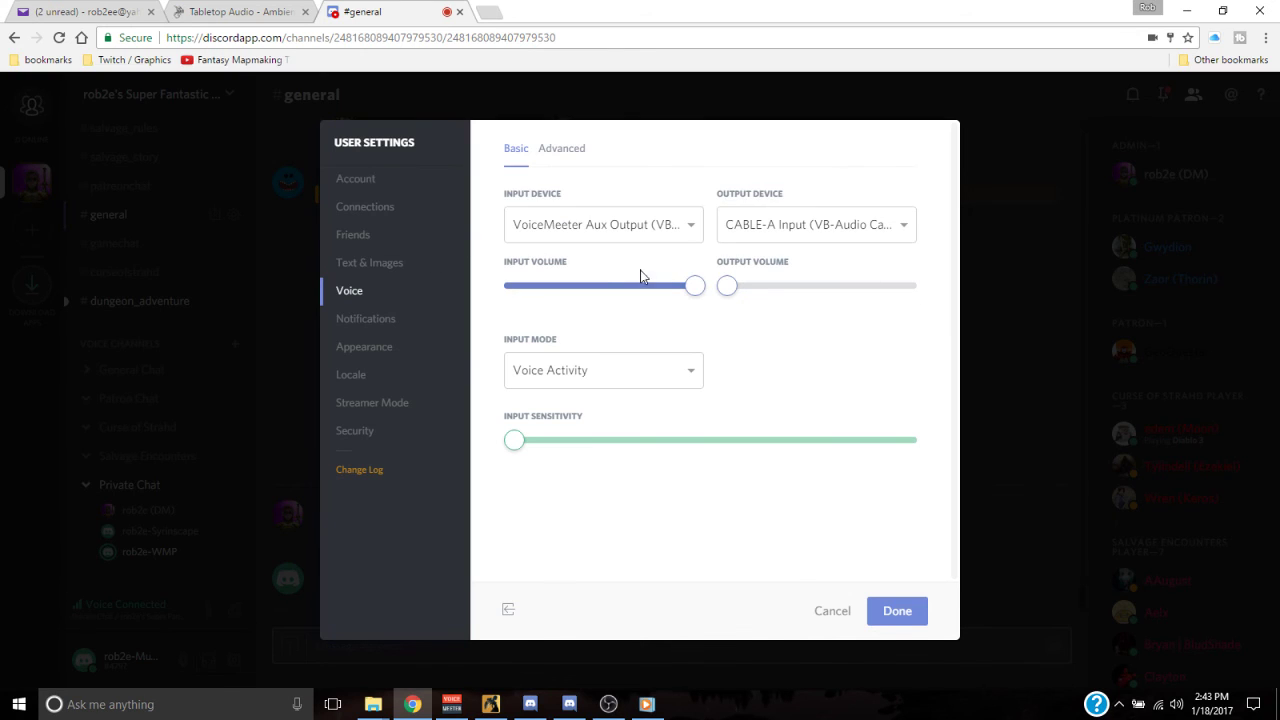
click(917, 617)
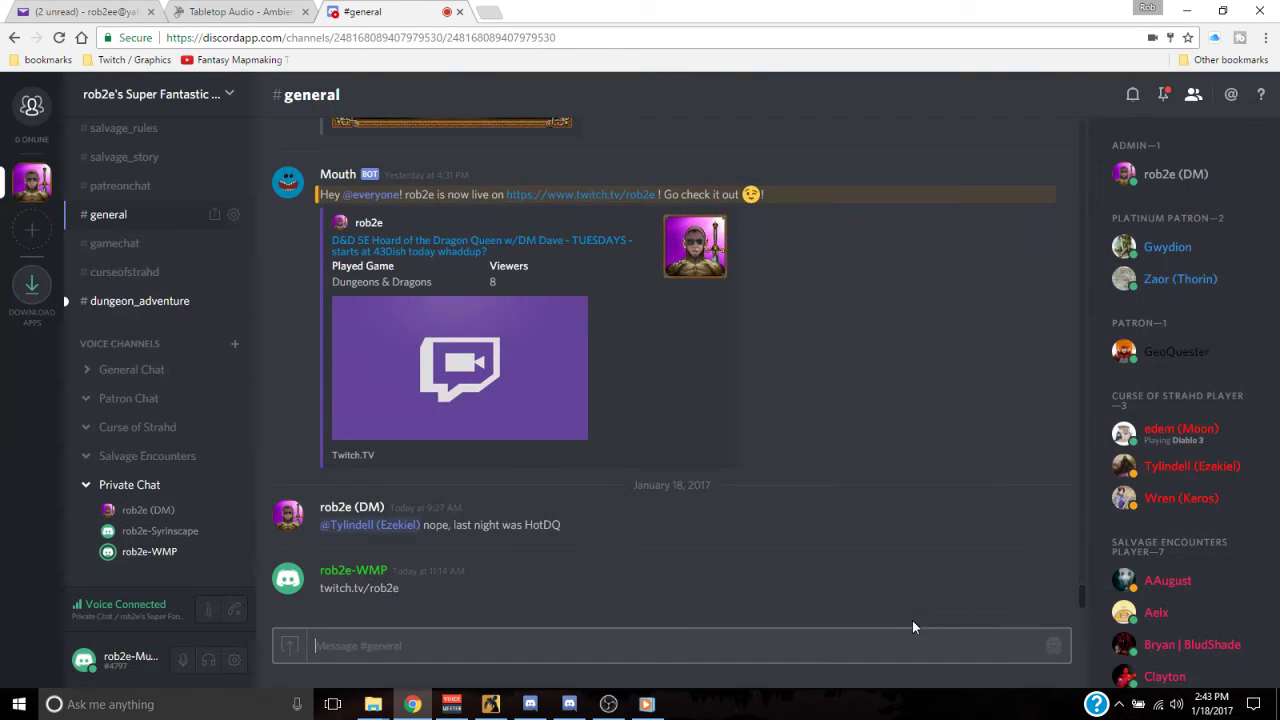
Turn B2 off on VoiceMeeter's WMP strip, leaving it routed to bus B1
click(578, 712)
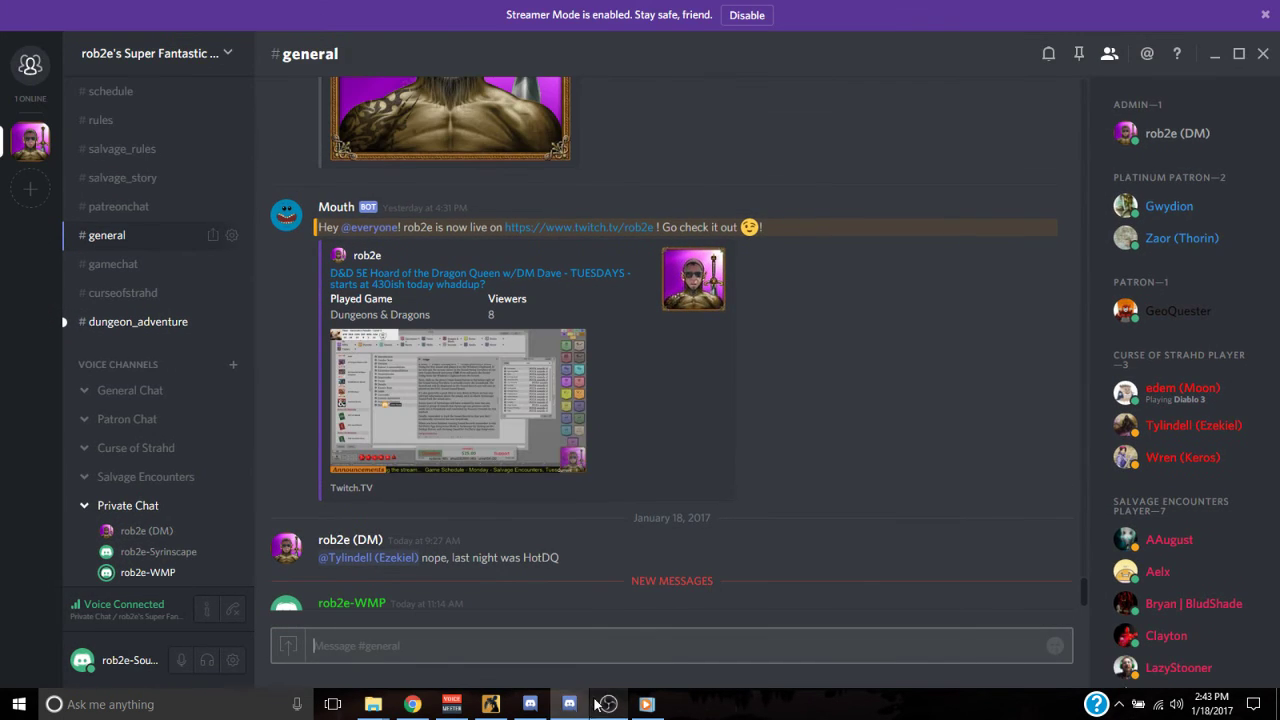
mouse_move(537, 710)
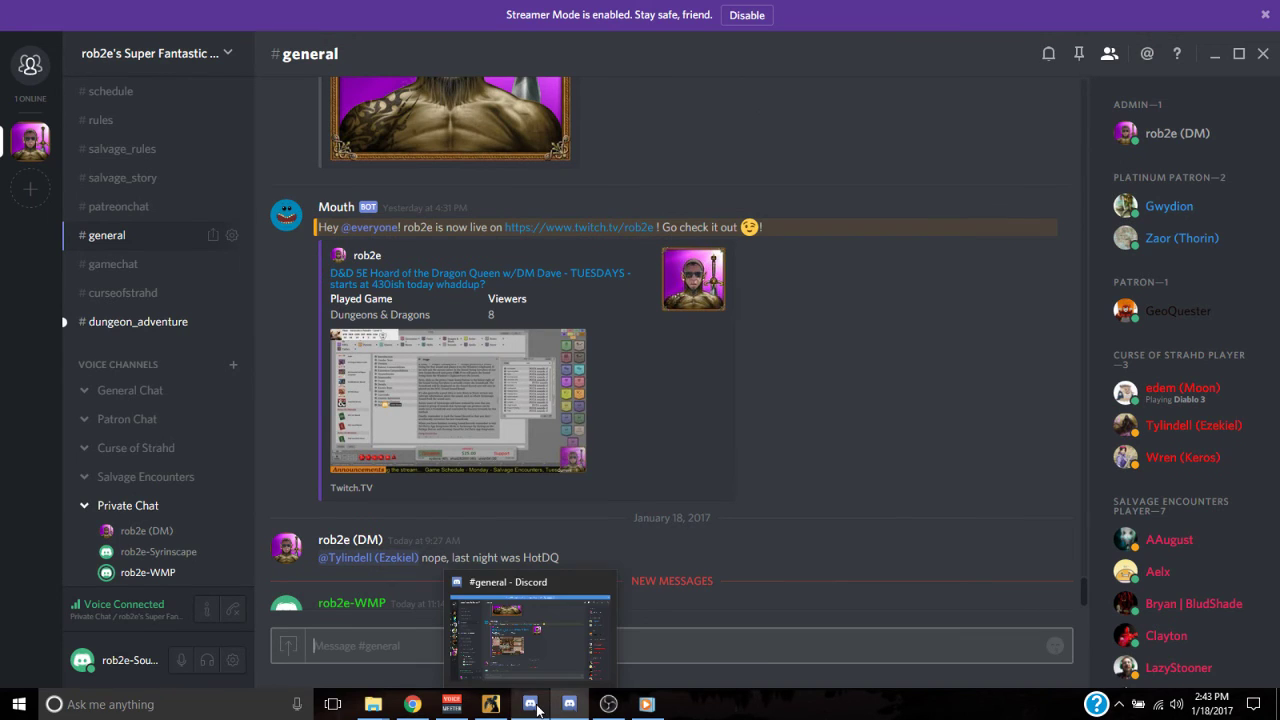
click(452, 704)
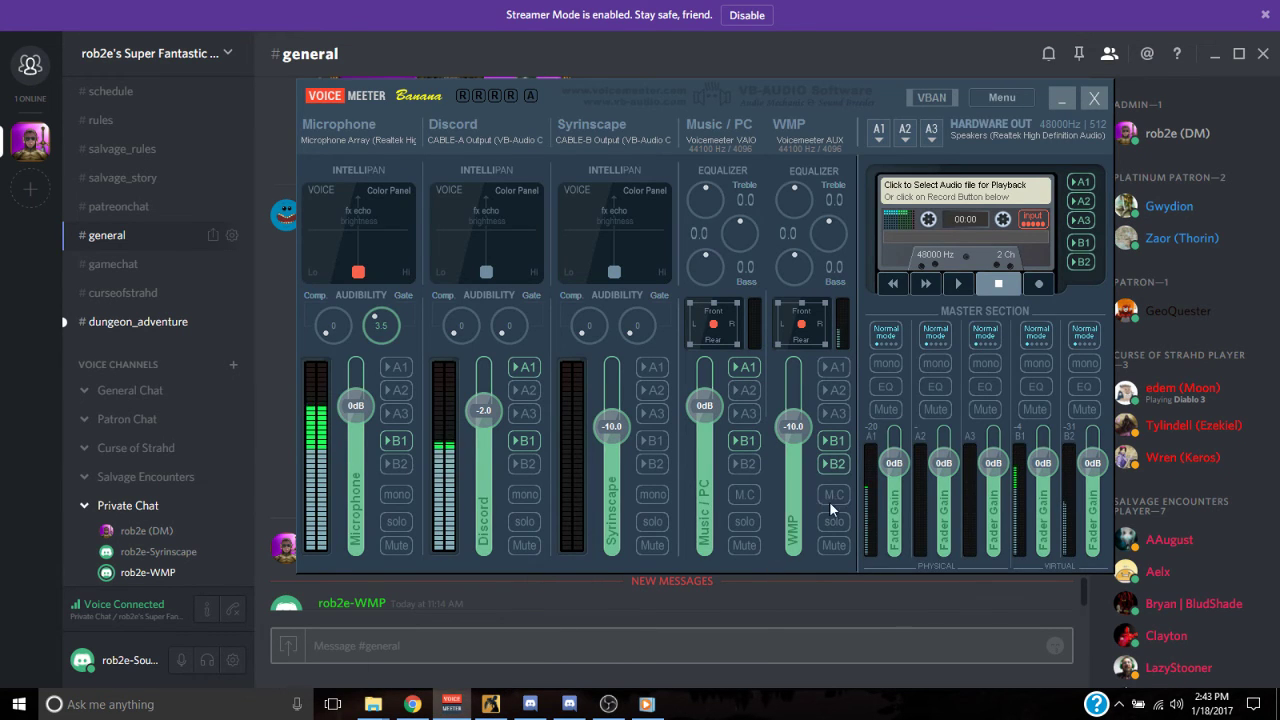
click(838, 466)
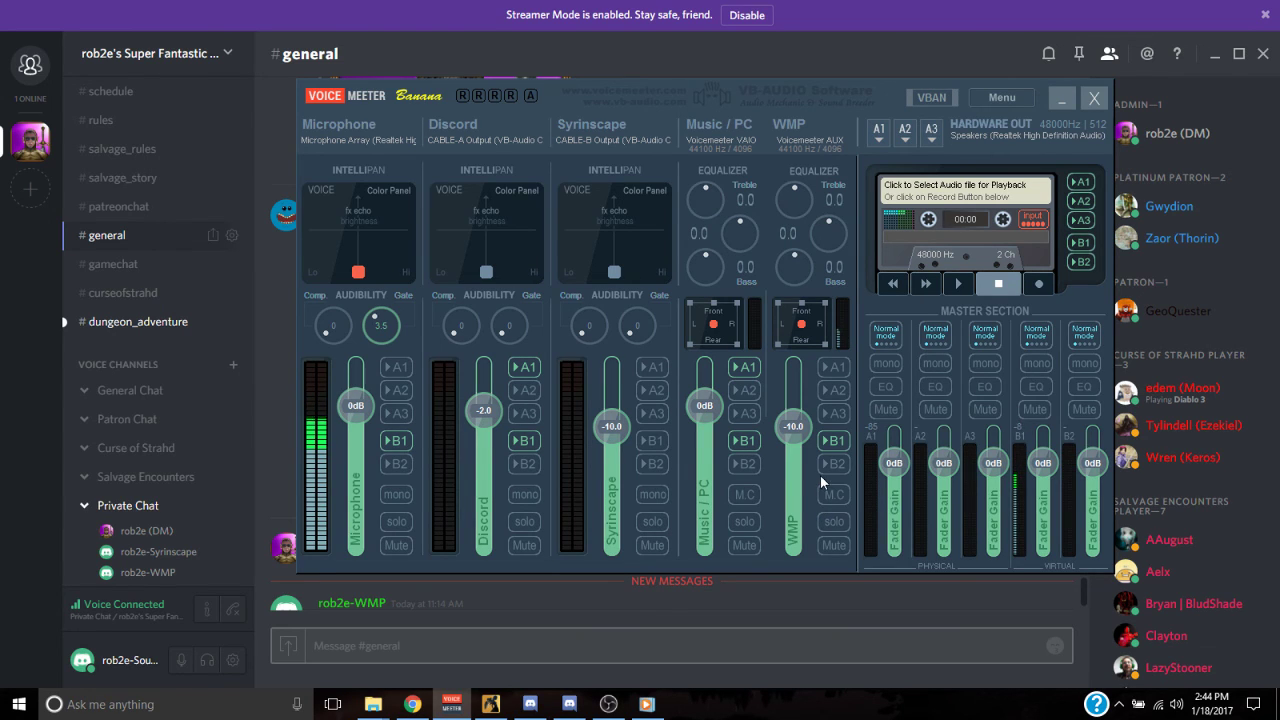
click(831, 443)
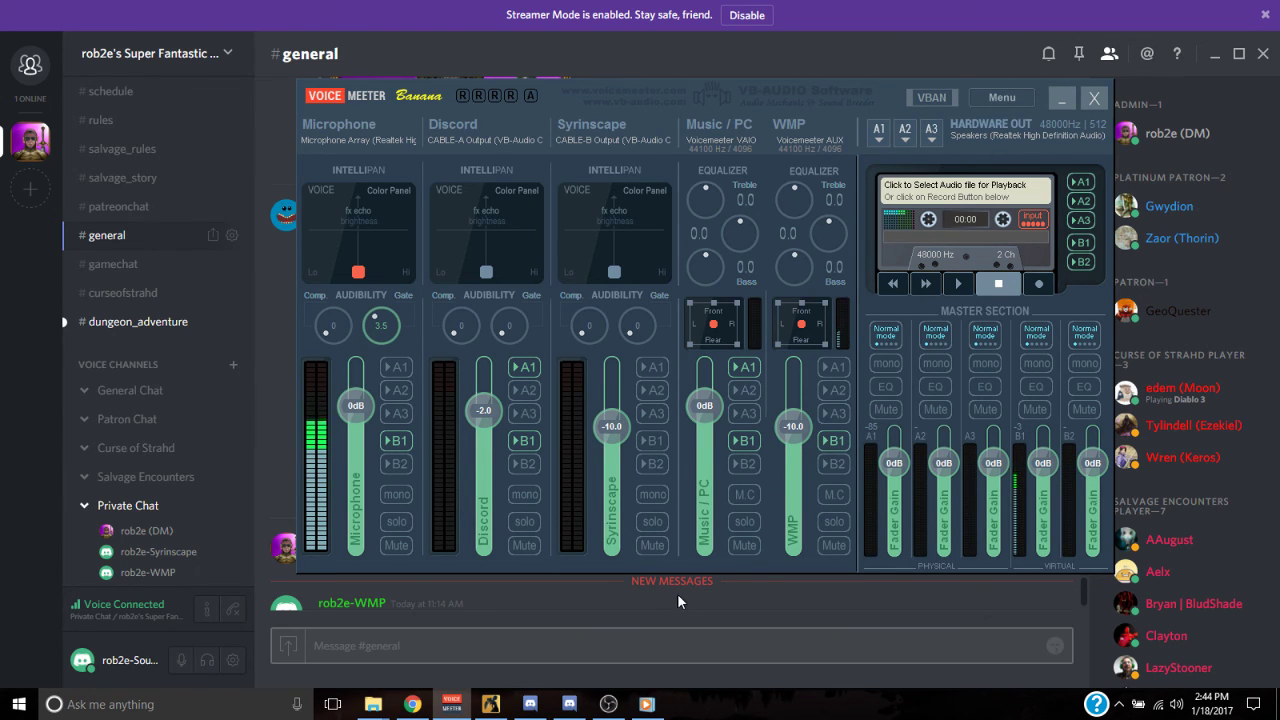